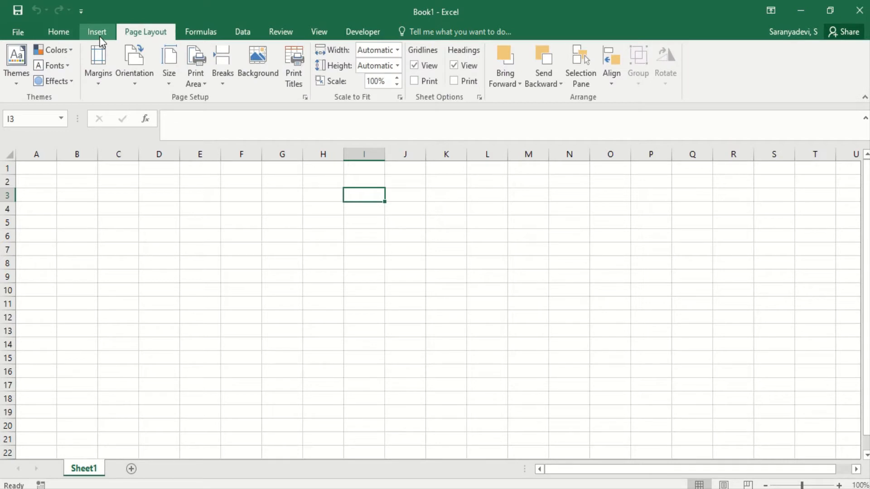
Browse through the ribbon tabs Formulas, Data, Review, Home, Insert and Page Layout, returning to Home.
{"action": "left_click", "coordinate": [188, 31]}
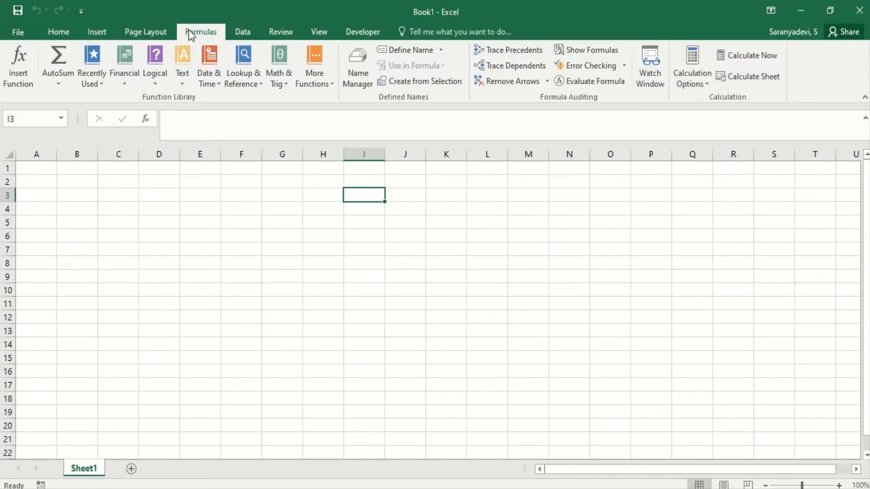
{"action": "left_click", "coordinate": [230, 31]}
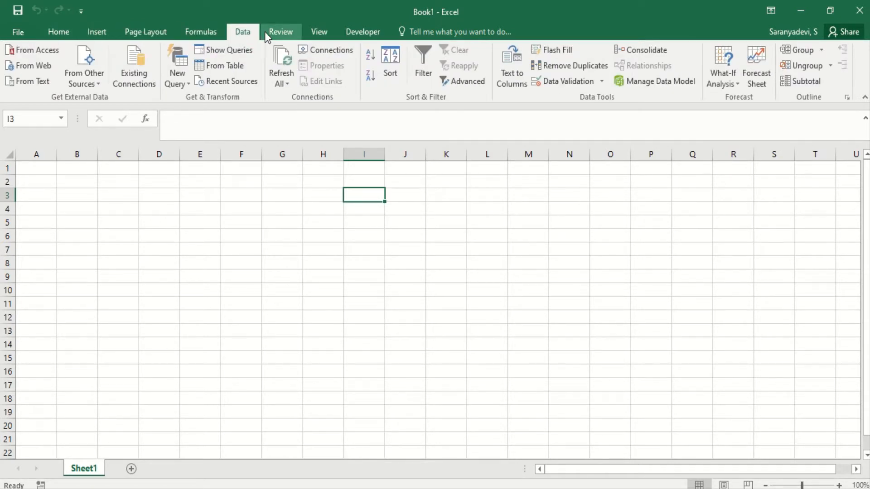
{"action": "left_click", "coordinate": [265, 36]}
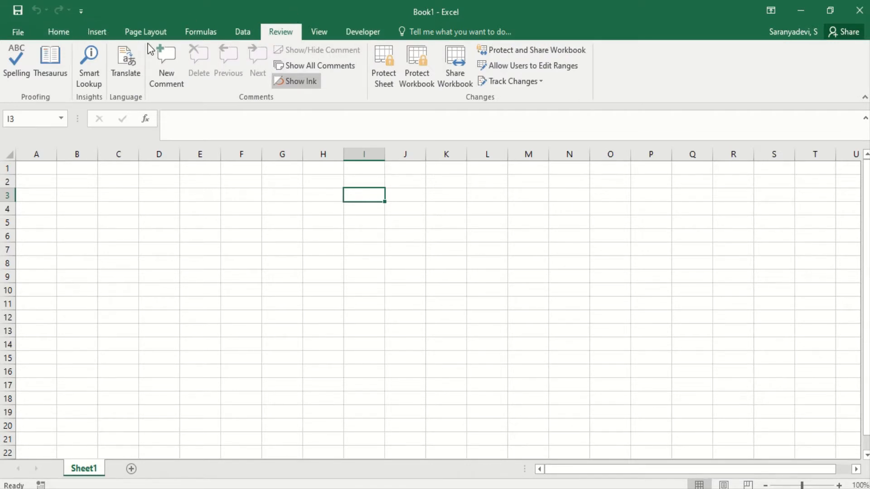
{"action": "left_click", "coordinate": [66, 36]}
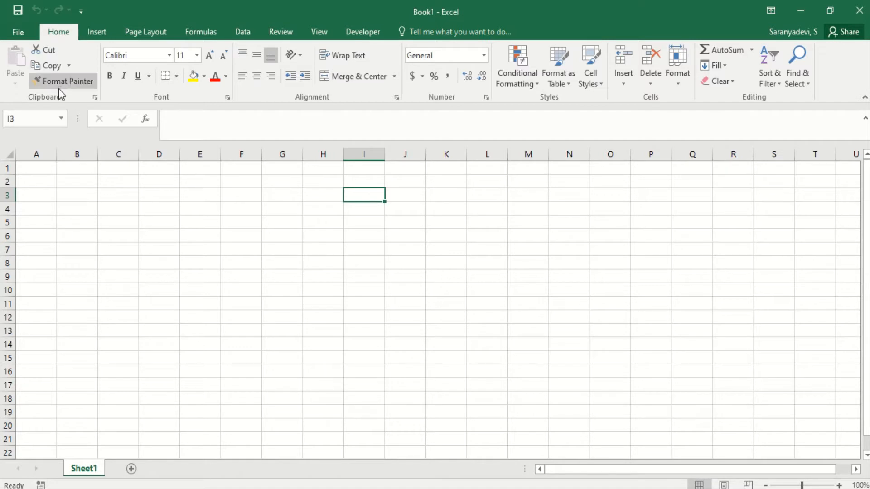
{"action": "left_click", "coordinate": [87, 31]}
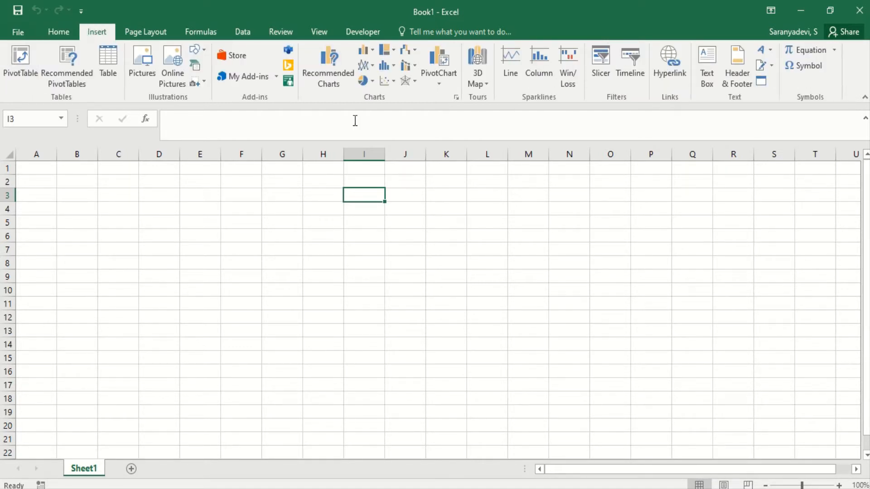
{"action": "left_click", "coordinate": [165, 31]}
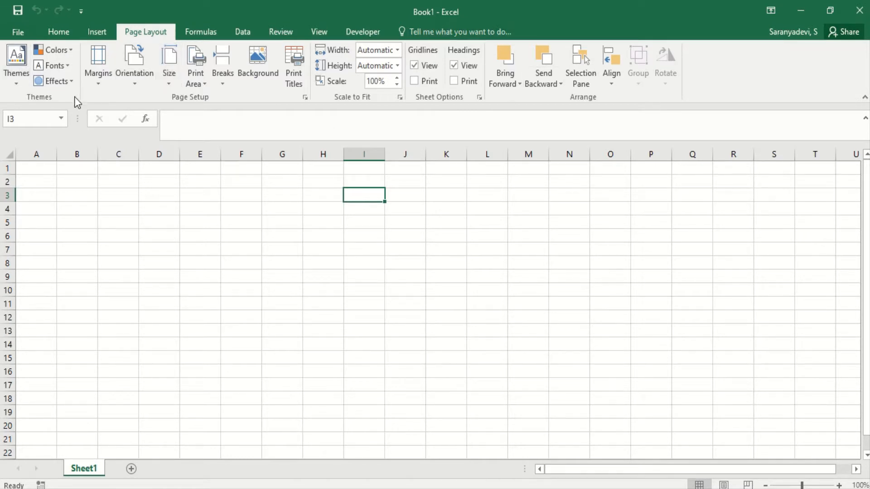
{"action": "scroll", "coordinate": [74, 96], "scroll_direction": "up", "scroll_amount": 2}
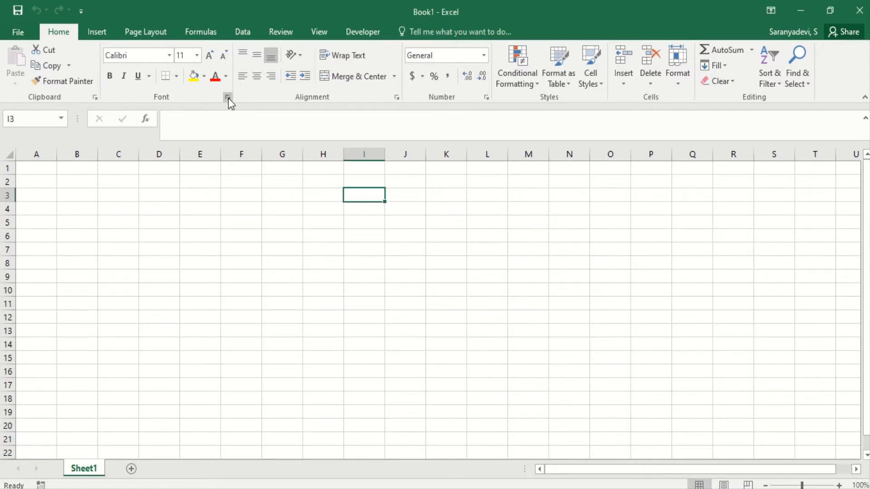
Open the Format Cells dialog from the Font and Alignment group launchers, closing it each time.
{"action": "left_click", "coordinate": [228, 97]}
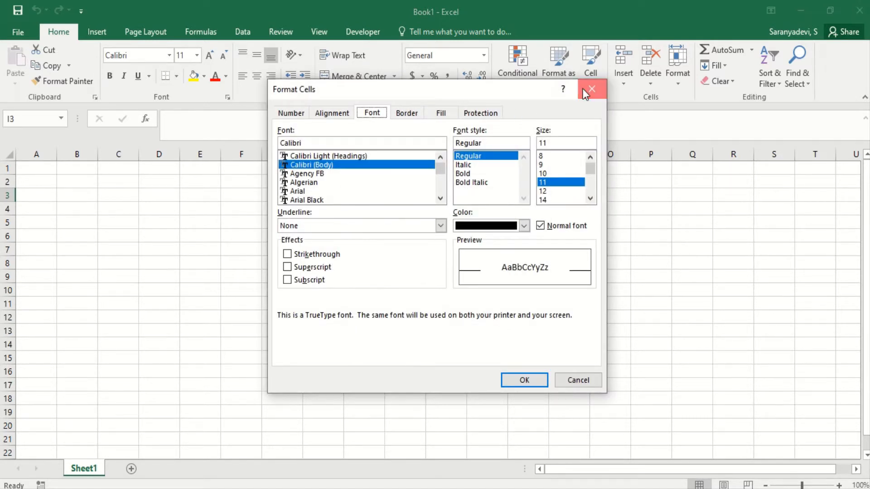
{"action": "left_click", "coordinate": [591, 89]}
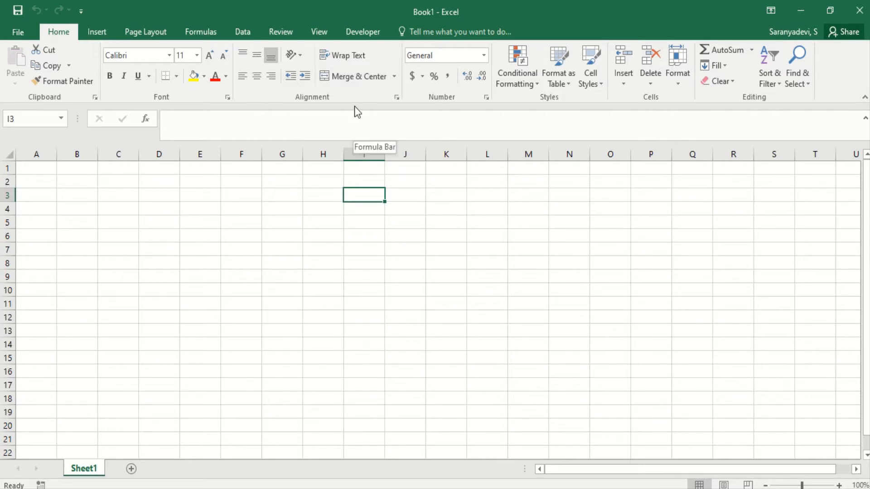
{"action": "left_click", "coordinate": [394, 99]}
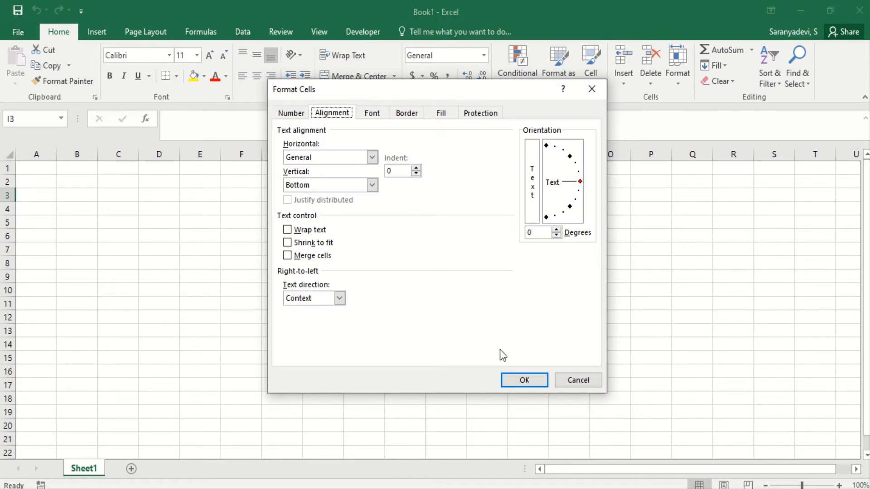
{"action": "left_click", "coordinate": [510, 381]}
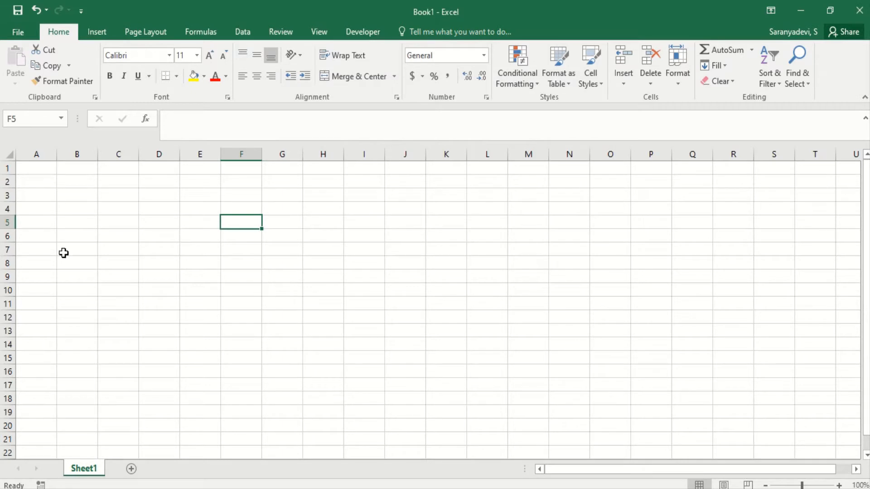
Select whole columns and rows by their headers, including column A, row 2 and columns B and C.
{"action": "left_click", "coordinate": [45, 157]}
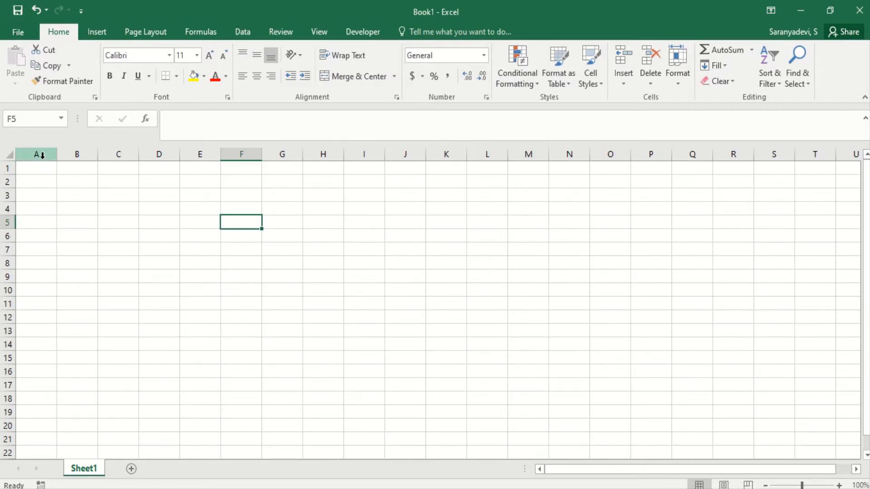
{"action": "left_click", "coordinate": [8, 181]}
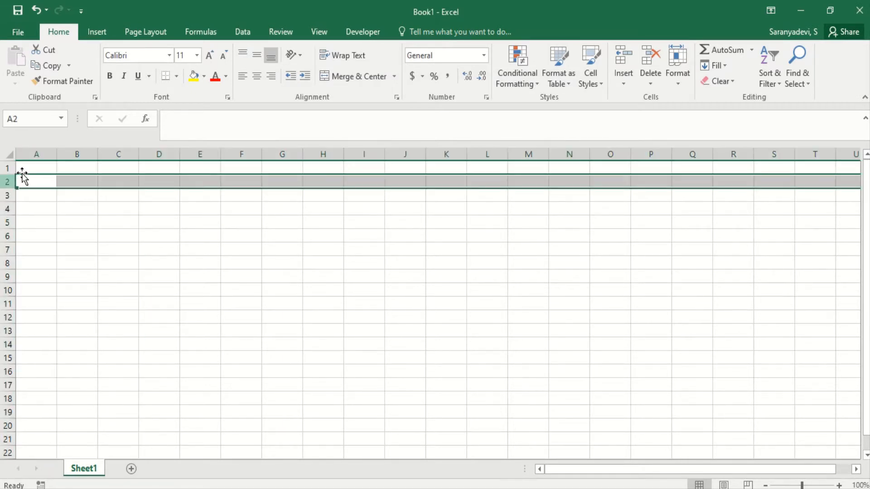
{"action": "left_click", "coordinate": [43, 154]}
{"action": "left_click", "coordinate": [75, 154]}
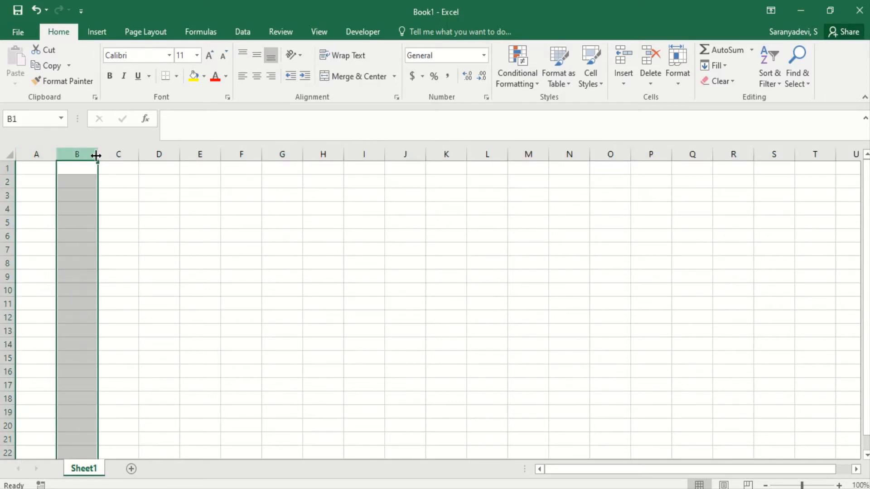
{"action": "left_click", "coordinate": [107, 154]}
Move the active cell from row 3 across to column AA and back to column A with the arrow keys.
{"action": "left_click", "coordinate": [149, 194]}
{"action": "key", "text": "Right"}
{"action": "key", "text": "Right"}
{"action": "key", "text": "Right"}
{"action": "key", "text": "Right"}
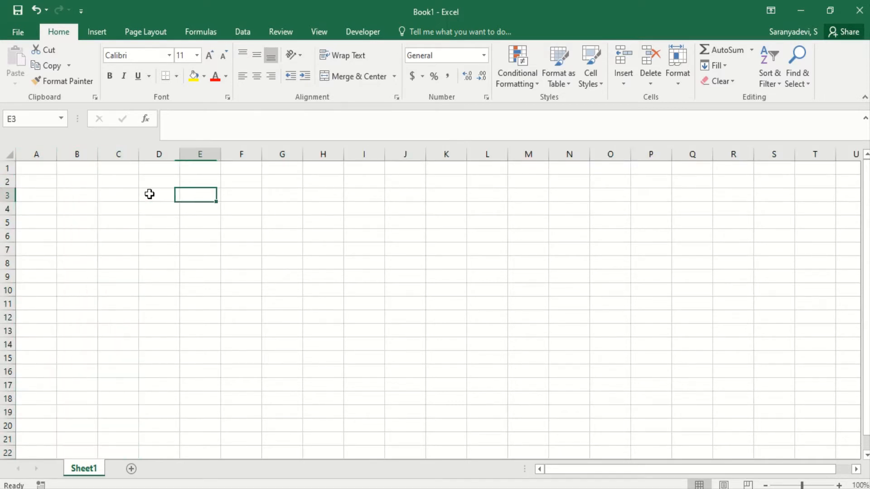
{"action": "key", "text": "Right"}
{"action": "key", "text": "Right"}
{"action": "key", "text": "Right"}
{"action": "key", "text": "Right"}
{"action": "key", "text": "Right"}
{"action": "key", "text": "Right"}
{"action": "key", "text": "Right"}
{"action": "key", "text": "Right"}
{"action": "key", "text": "Right"}
{"action": "key", "text": "Right"}
{"action": "key", "text": "Right"}
{"action": "key", "text": "Right"}
{"action": "key", "text": "Right"}
{"action": "key", "text": "Right"}
{"action": "key", "text": "Right"}
{"action": "key", "text": "Right"}
{"action": "key", "text": "Right"}
{"action": "key", "text": "Right"}
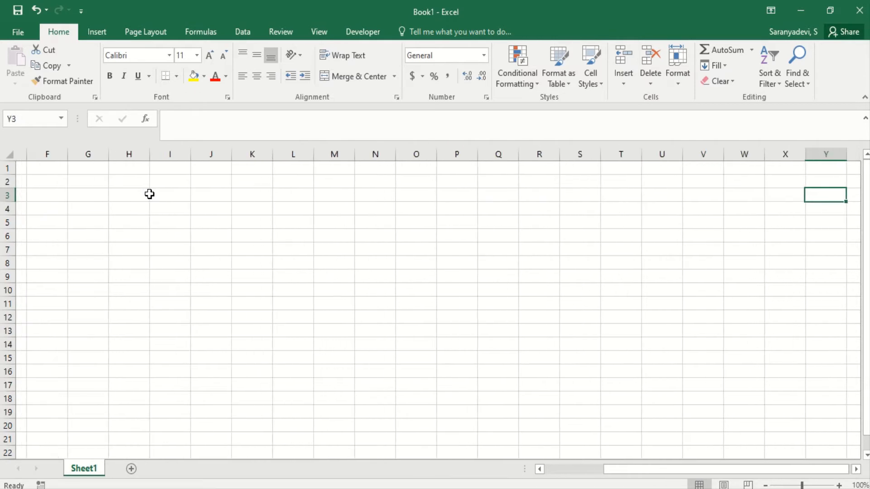
{"action": "key", "text": "Right"}
{"action": "key", "text": "Right"}
{"action": "key", "text": "Right"}
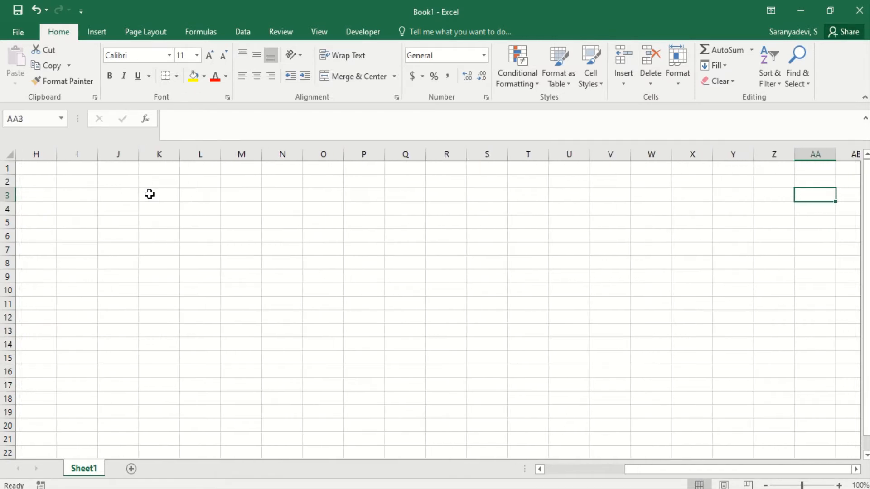
{"action": "key", "text": "Left"}
{"action": "key", "text": "Left"}
{"action": "key", "text": "Left"}
{"action": "key", "text": "Left"}
{"action": "key", "text": "Left"}
{"action": "key", "text": "Left"}
{"action": "key", "text": "Left"}
{"action": "key", "text": "Left"}
{"action": "key", "text": "Left"}
{"action": "key", "text": "Left"}
{"action": "key", "text": "Left"}
{"action": "key", "text": "Left"}
{"action": "key", "text": "Left"}
{"action": "key", "text": "Left"}
{"action": "key", "text": "Left"}
{"action": "key", "text": "Left"}
{"action": "key", "text": "Left"}
{"action": "key", "text": "Left"}
{"action": "key", "text": "Left"}
{"action": "key", "text": "Left"}
{"action": "key", "text": "Left"}
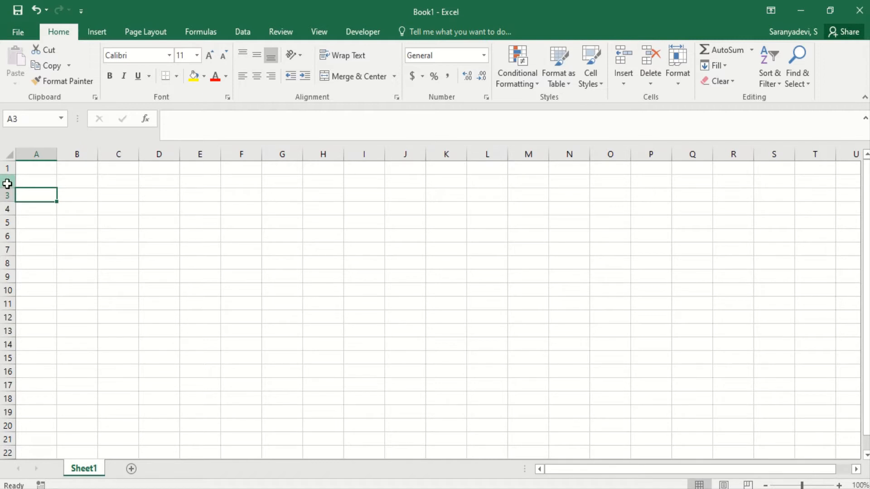
Select row 2, then move the active cell down column A to row 29.
{"action": "left_click", "coordinate": [7, 181]}
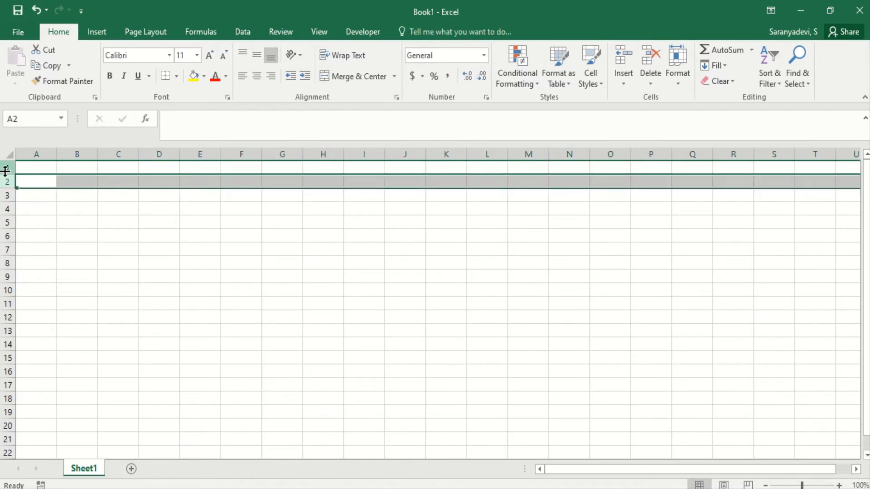
{"action": "left_click", "coordinate": [24, 204]}
{"action": "key", "text": "Down"}
{"action": "key", "text": "Down"}
{"action": "key", "text": "Down"}
{"action": "key", "text": "Down"}
{"action": "key", "text": "Down"}
{"action": "key", "text": "Down"}
{"action": "key", "text": "Down"}
{"action": "key", "text": "Down"}
{"action": "key", "text": "Down"}
{"action": "key", "text": "Down"}
{"action": "key", "text": "Down"}
{"action": "key", "text": "Down"}
{"action": "key", "text": "Down"}
{"action": "key", "text": "Down"}
{"action": "key", "text": "Down"}
{"action": "key", "text": "Down"}
{"action": "key", "text": "Down"}
{"action": "key", "text": "Down"}
{"action": "key", "text": "Down"}
{"action": "key", "text": "Down"}
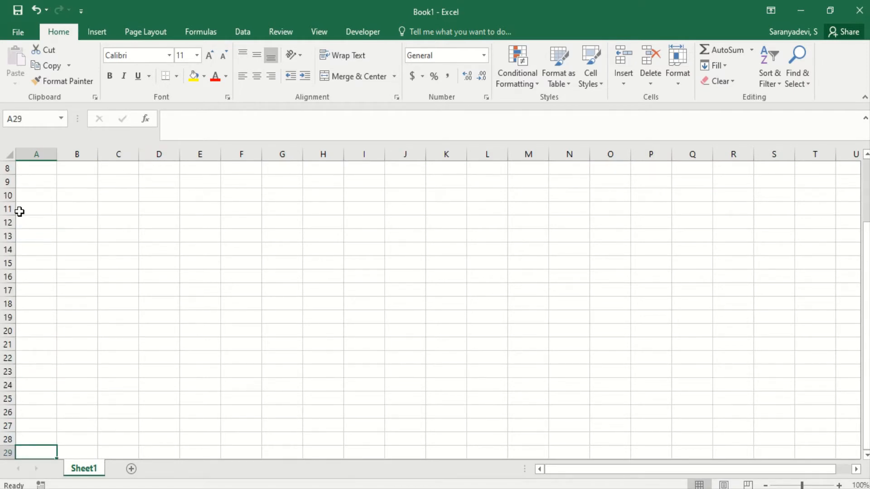
Select individual cells, a column and a row while checking each cell reference in the Name Box.
{"action": "left_click", "coordinate": [156, 212]}
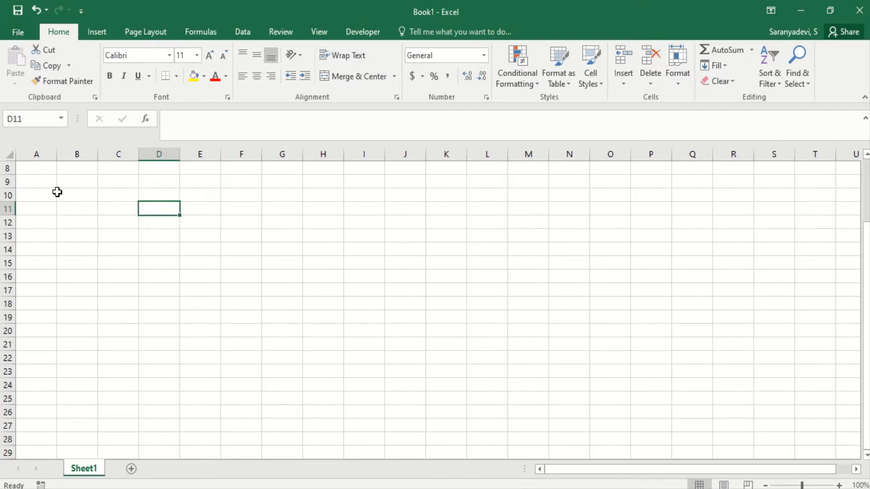
{"action": "left_click", "coordinate": [26, 121]}
{"action": "left_click", "coordinate": [312, 238]}
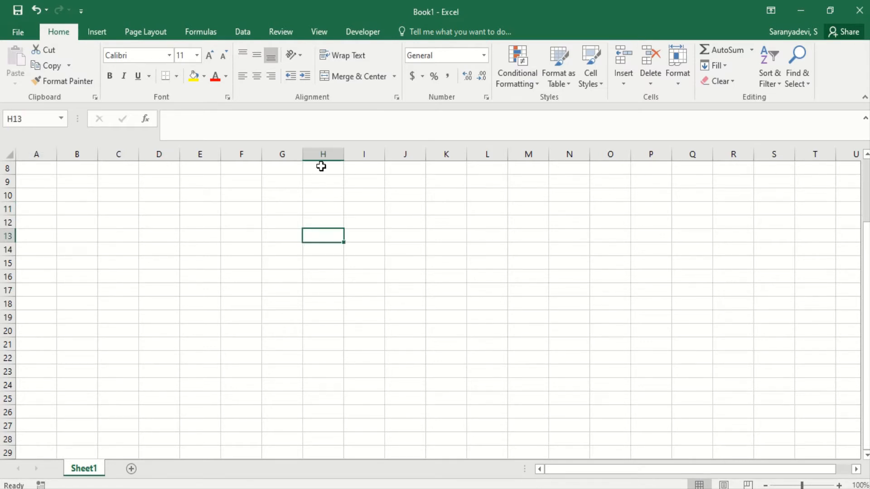
{"action": "left_click", "coordinate": [24, 118]}
{"action": "left_click", "coordinate": [248, 271]}
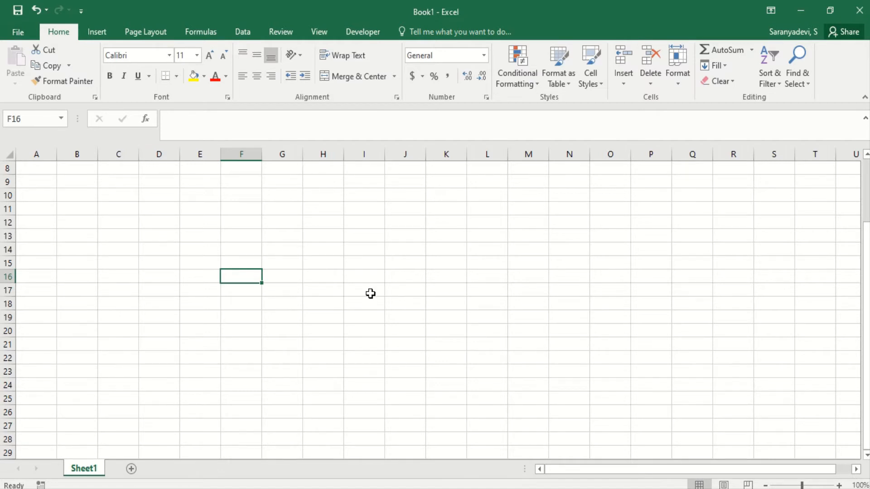
{"action": "left_click", "coordinate": [240, 151]}
{"action": "left_click", "coordinate": [4, 262]}
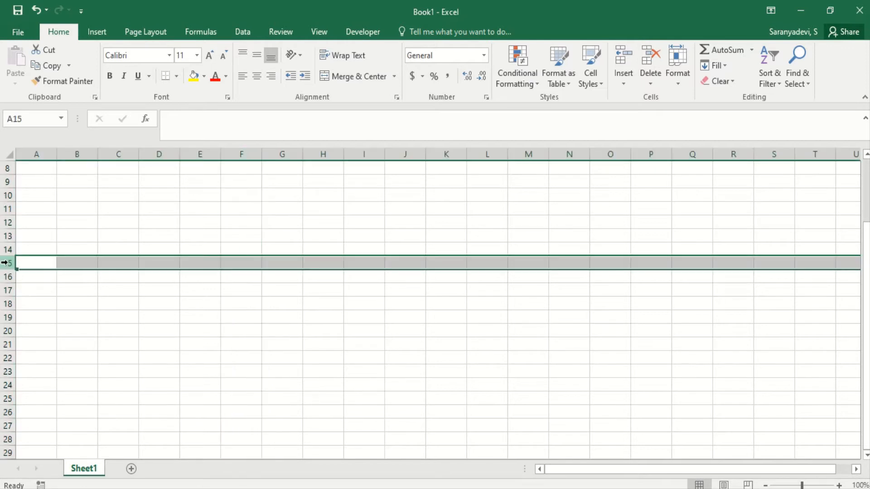
{"action": "left_click", "coordinate": [230, 259]}
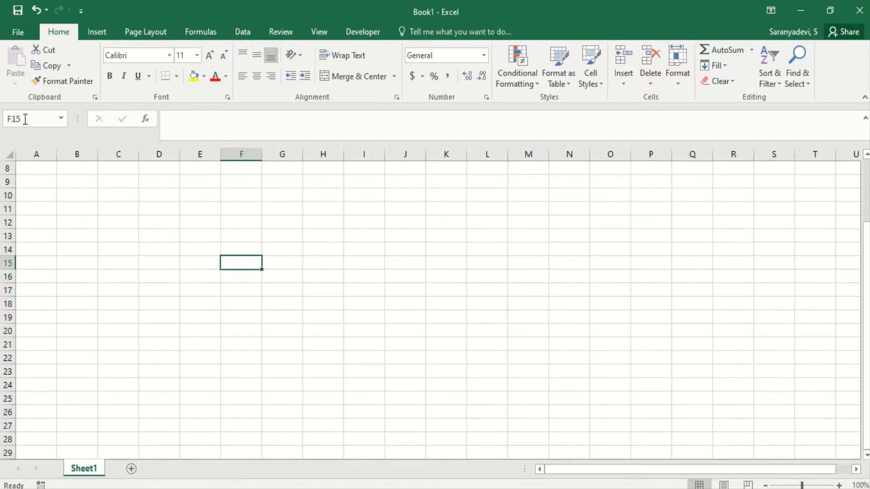
{"action": "left_click", "coordinate": [323, 236]}
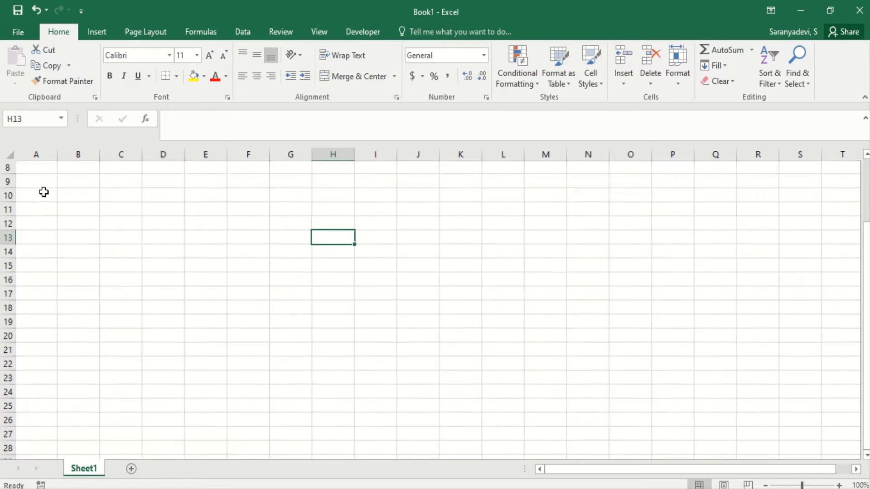
Zoom the sheet in slightly and select the ranges B11:C19, G13:G20 and H13:K24.
{"action": "scroll", "coordinate": [43, 192], "scroll_direction": "up", "scroll_amount": 1}
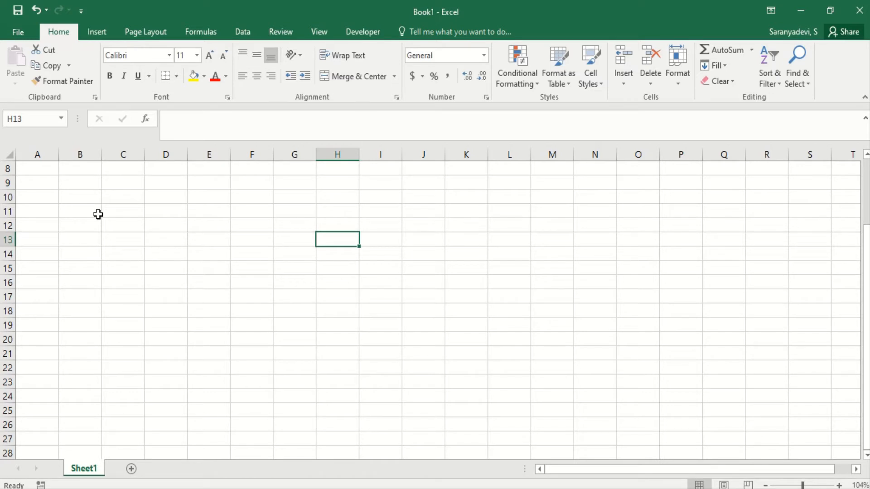
{"action": "left_click_drag", "start_coordinate": [98, 214], "coordinate": [140, 324]}
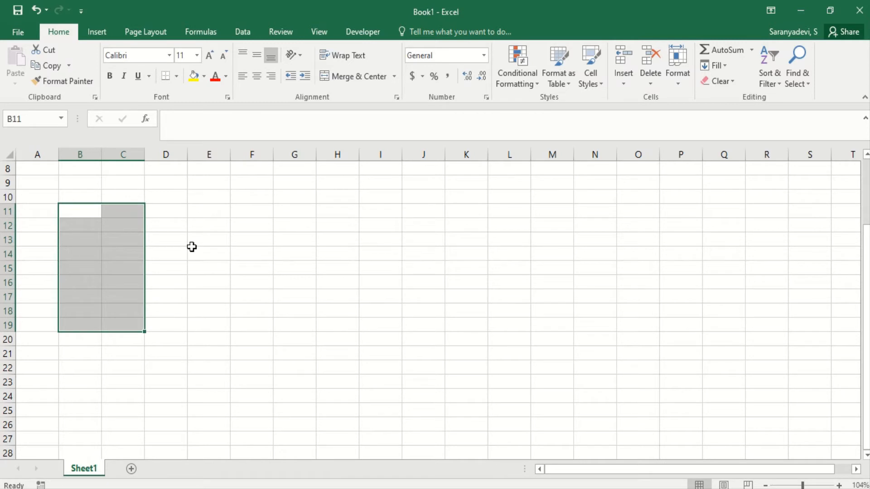
{"action": "left_click", "coordinate": [219, 211]}
{"action": "left_click_drag", "start_coordinate": [219, 211], "coordinate": [263, 214]}
{"action": "left_click", "coordinate": [308, 235]}
{"action": "left_click_drag", "start_coordinate": [301, 257], "coordinate": [297, 333]}
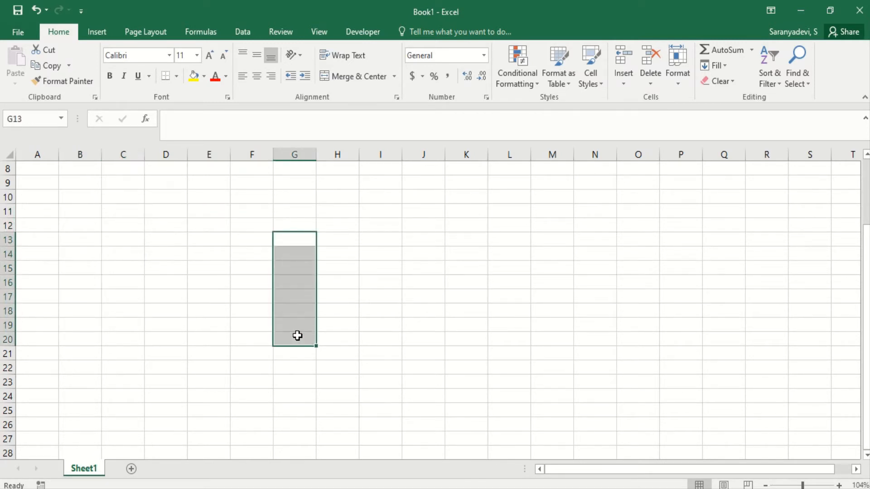
{"action": "left_click_drag", "start_coordinate": [334, 245], "coordinate": [474, 396]}
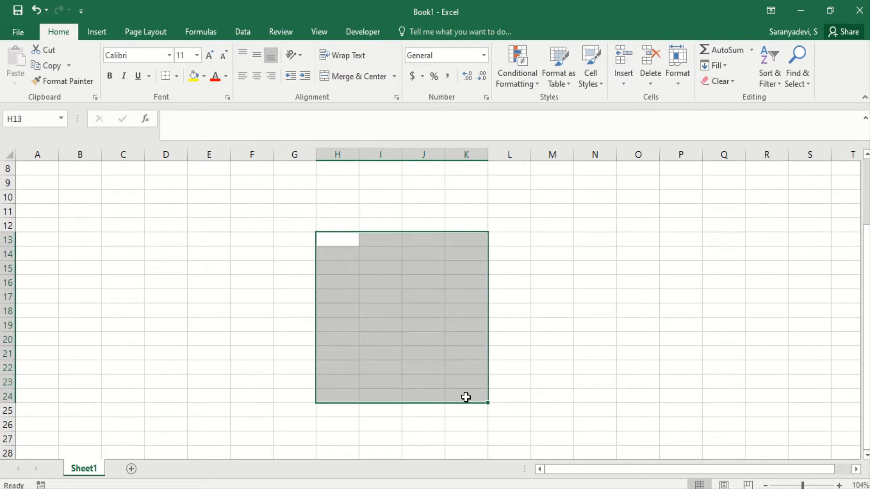
Select the range C11:H20 on the sheet.
{"action": "left_click", "coordinate": [134, 209]}
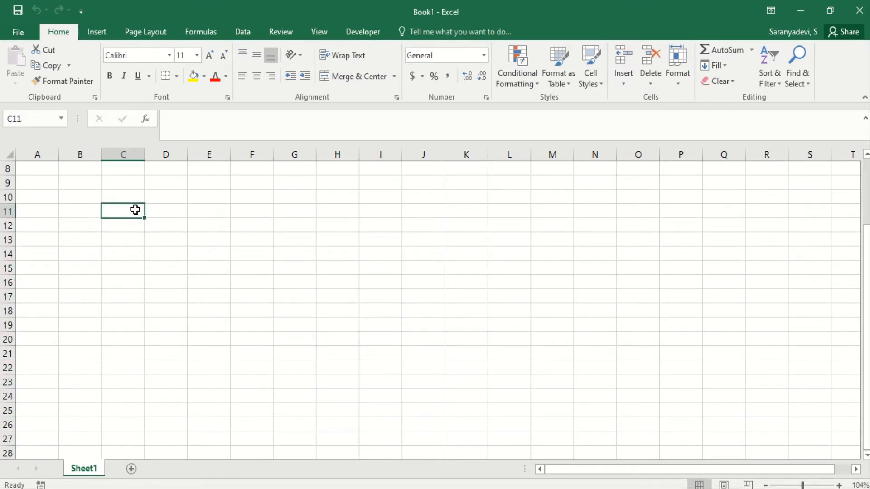
{"action": "left_click_drag", "start_coordinate": [135, 209], "coordinate": [358, 343]}
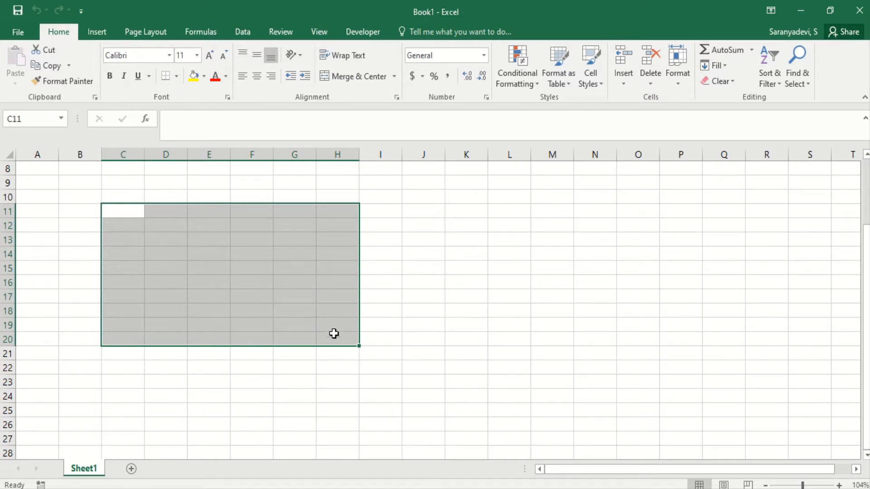
{"action": "left_click", "coordinate": [267, 129]}
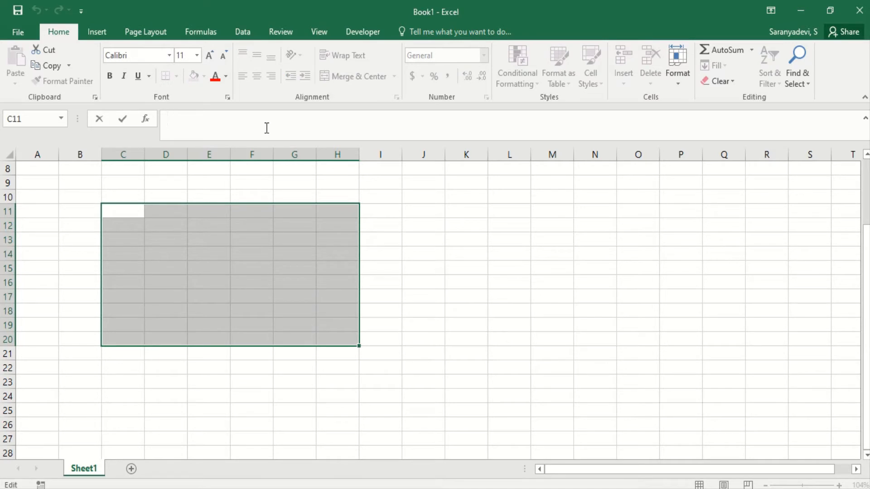
{"action": "type", "text": "C11:H20"}
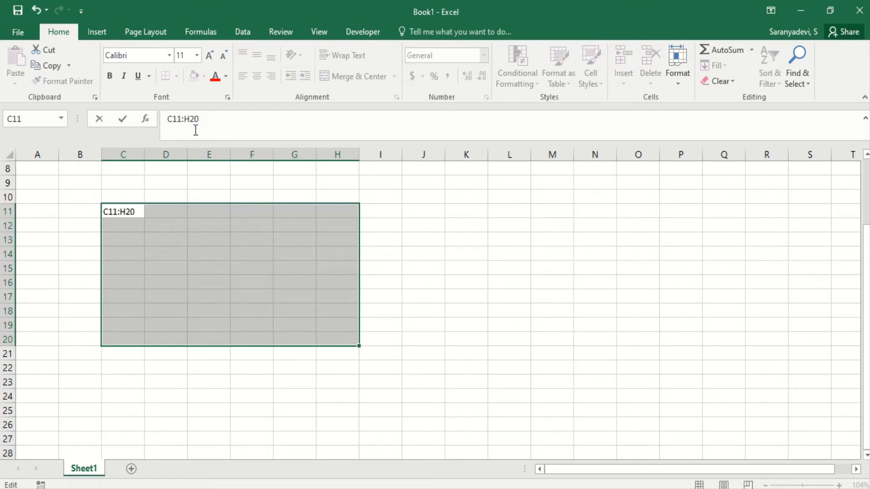
{"action": "key", "text": "Escape"}
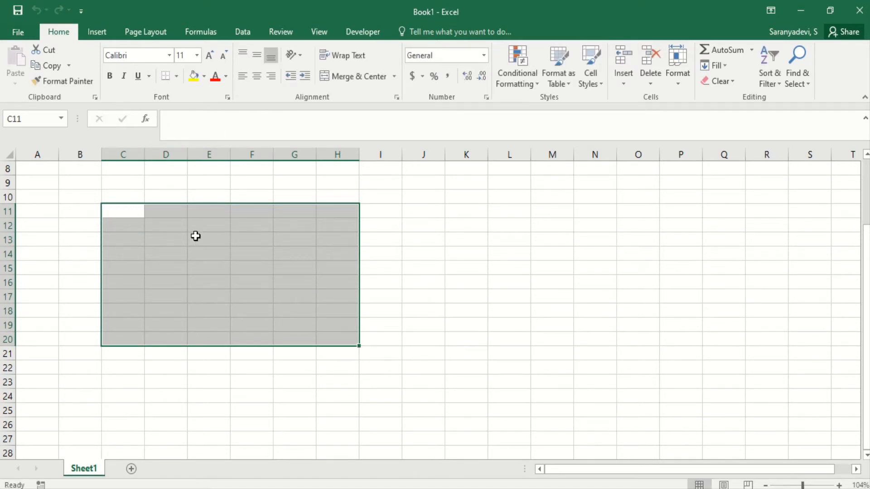
{"action": "left_click", "coordinate": [134, 217]}
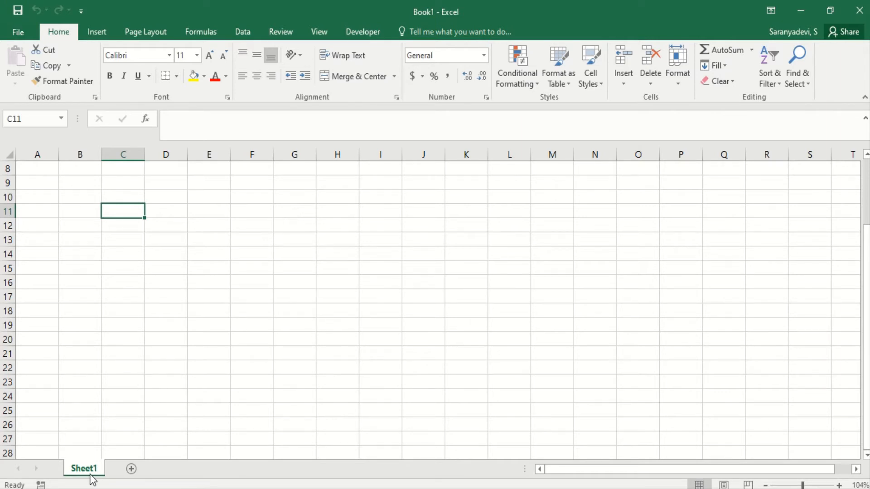
Add new worksheets to the workbook.
{"action": "left_click", "coordinate": [131, 469]}
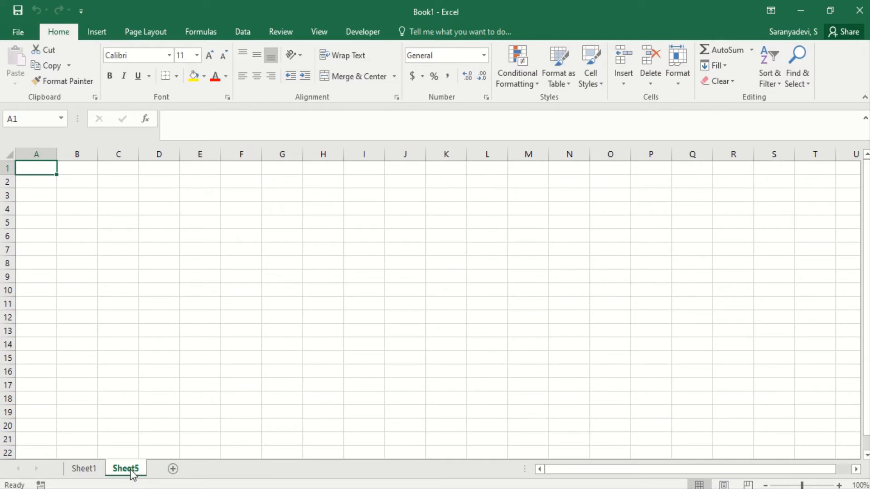
{"action": "left_click", "coordinate": [171, 470]}
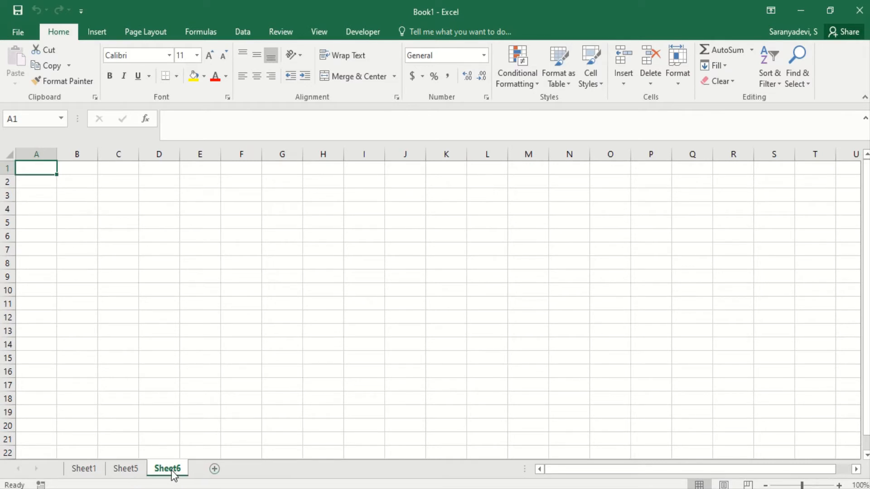
{"action": "left_click", "coordinate": [215, 473]}
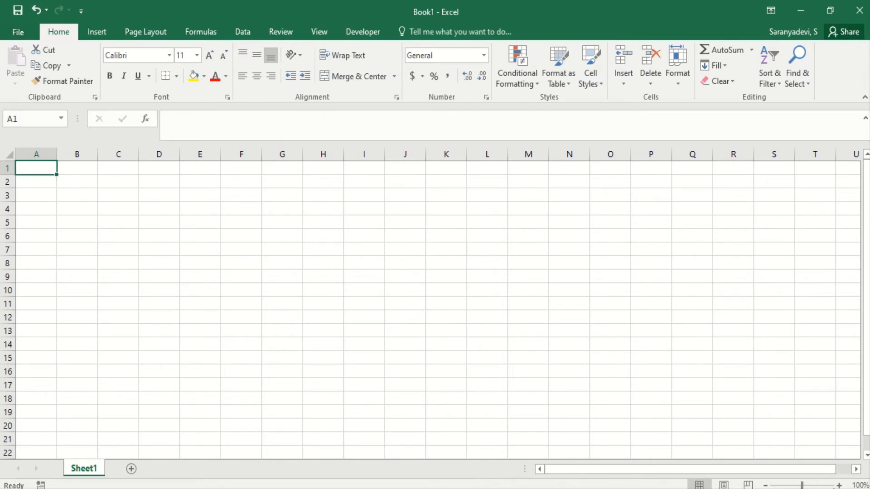
Zoom the sheet in to 140% and enter the heading Chocolate Types in cell A1.
{"action": "left_click", "coordinate": [839, 485]}
{"action": "left_click", "coordinate": [839, 485]}
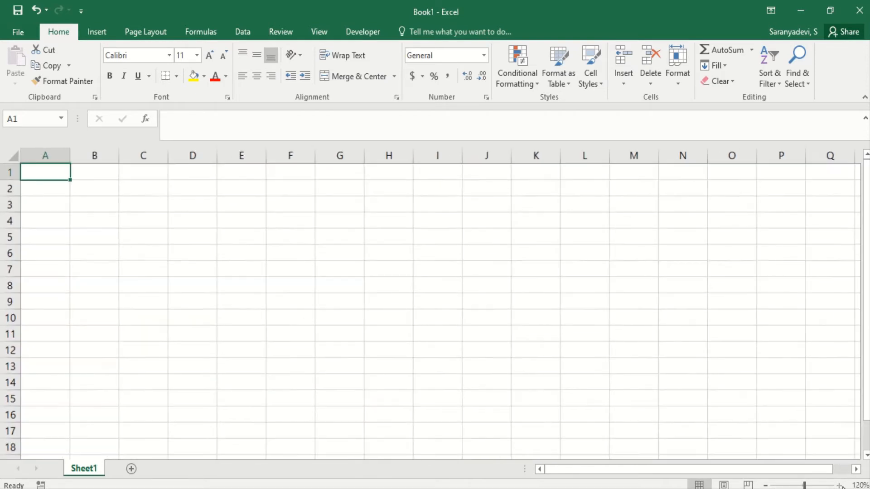
{"action": "left_click", "coordinate": [839, 485]}
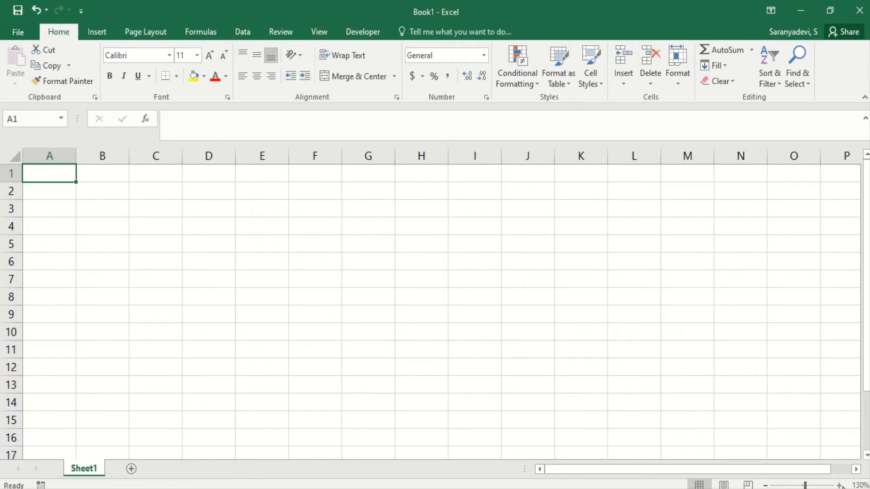
{"action": "left_click", "coordinate": [839, 485]}
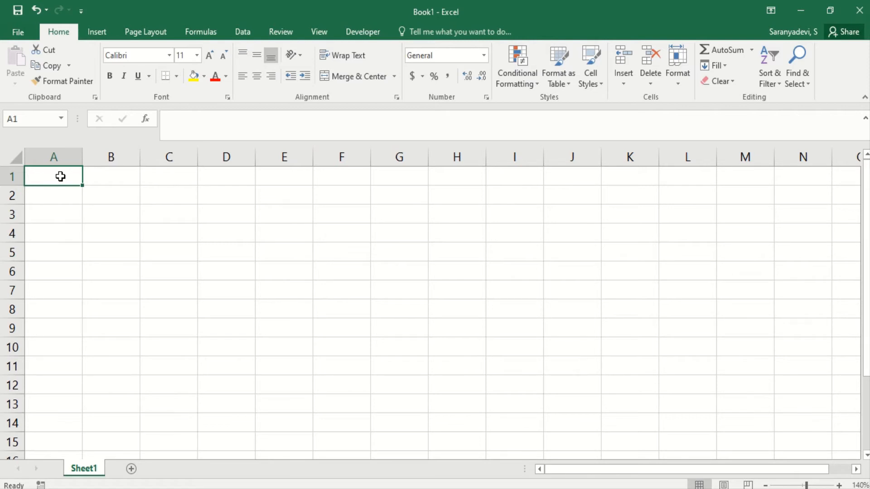
{"action": "type", "text": "Choc"}
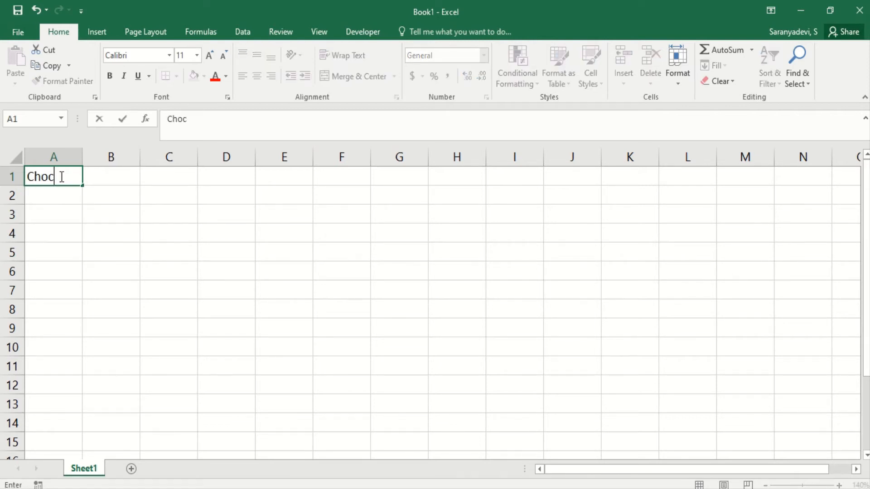
{"action": "type", "text": "olate Types"}
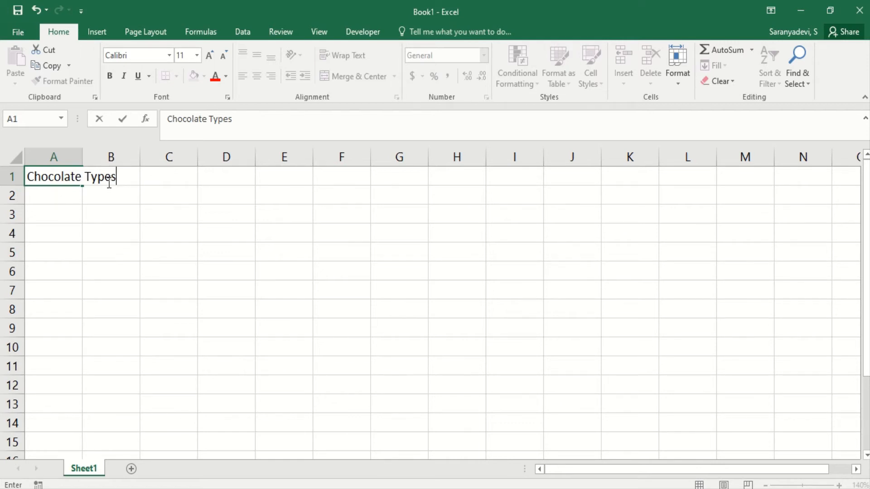
{"action": "key", "text": "Return"}
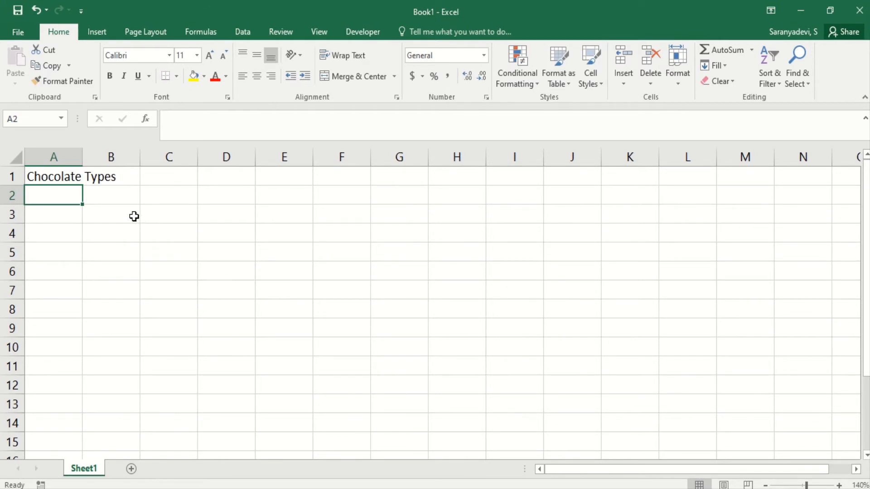
Enter a long string of the letter a in cell B1 beside the heading.
{"action": "key", "text": "Down"}
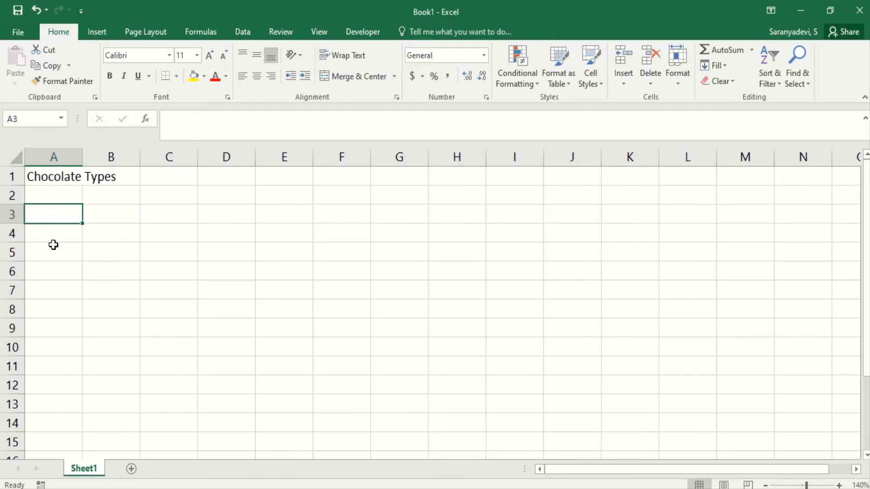
{"action": "left_click", "coordinate": [59, 176]}
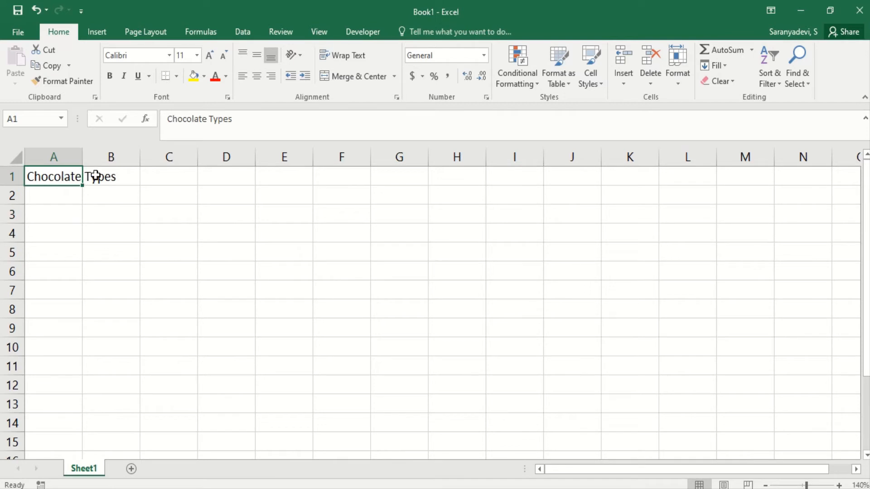
{"action": "left_click", "coordinate": [96, 176]}
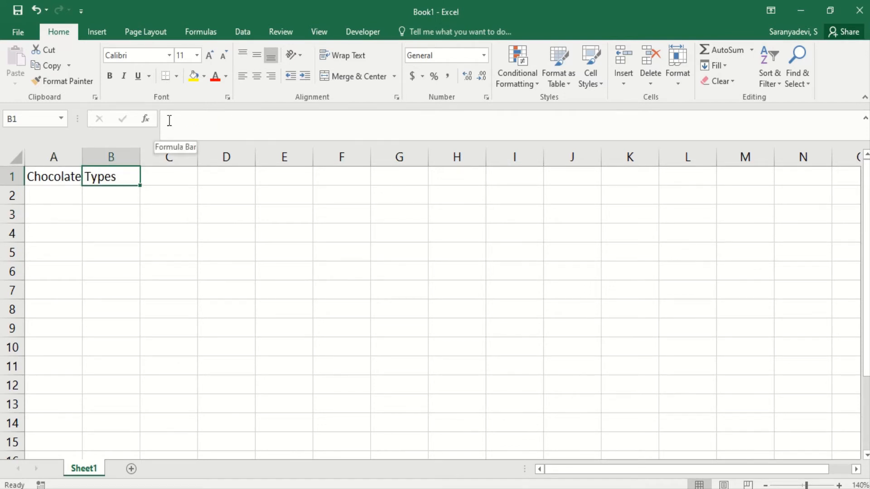
{"action": "type", "text": "aaaaaaaaaaaa"}
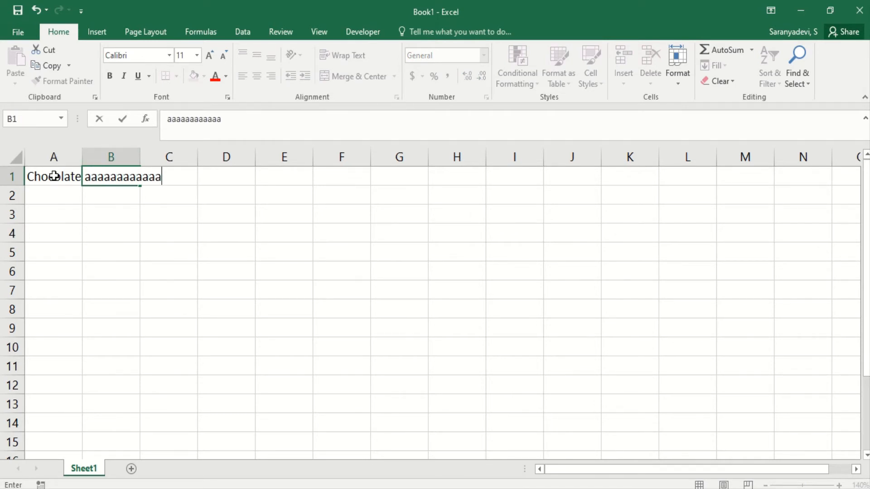
{"action": "left_click", "coordinate": [54, 176]}
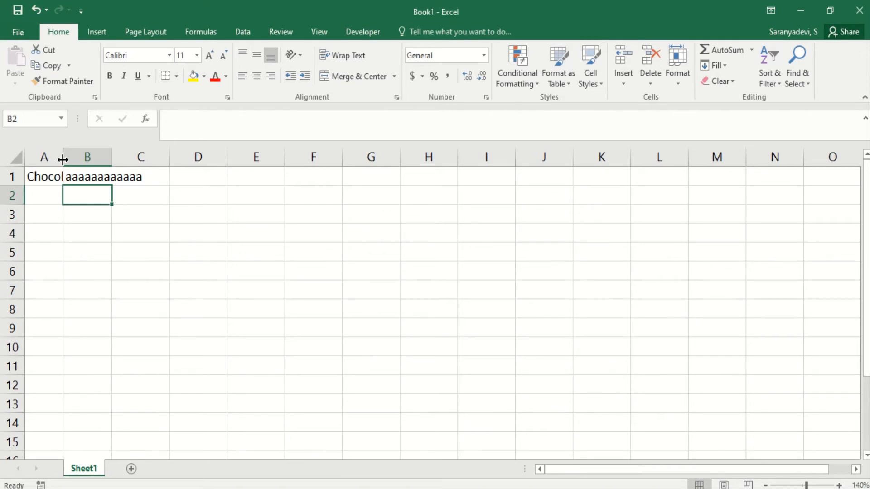
Widen column A and autofit the column widths to fit their text.
{"action": "left_click_drag", "start_coordinate": [63, 159], "coordinate": [135, 164]}
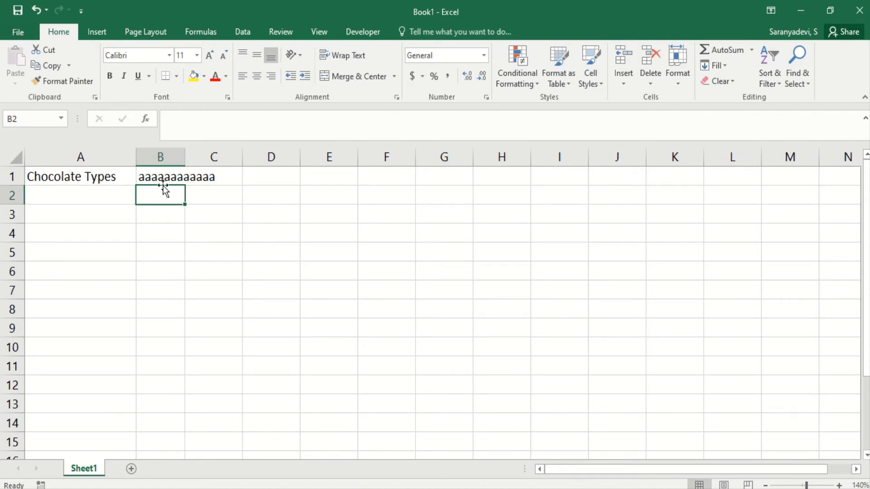
{"action": "double_click", "coordinate": [185, 158]}
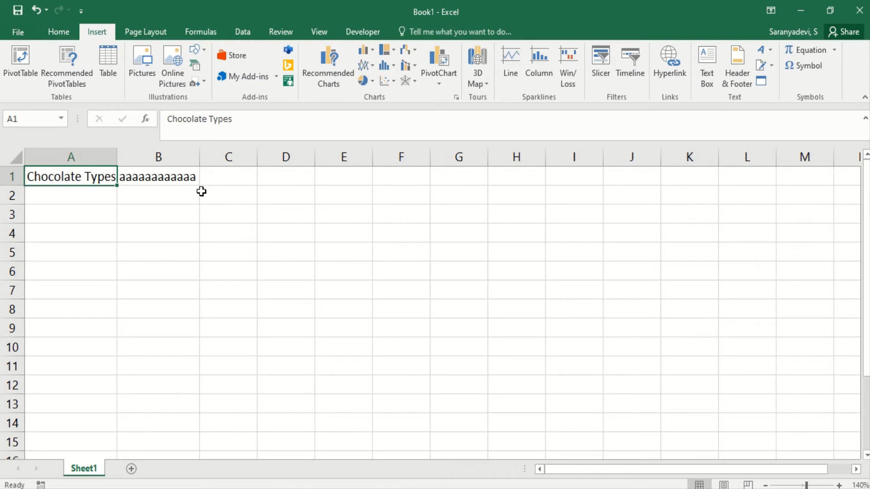
Move the active cell down, up, right and left across the sheet with the arrow keys.
{"action": "key", "text": "Down"}
{"action": "key", "text": "Down"}
{"action": "key", "text": "Down"}
{"action": "key", "text": "Down"}
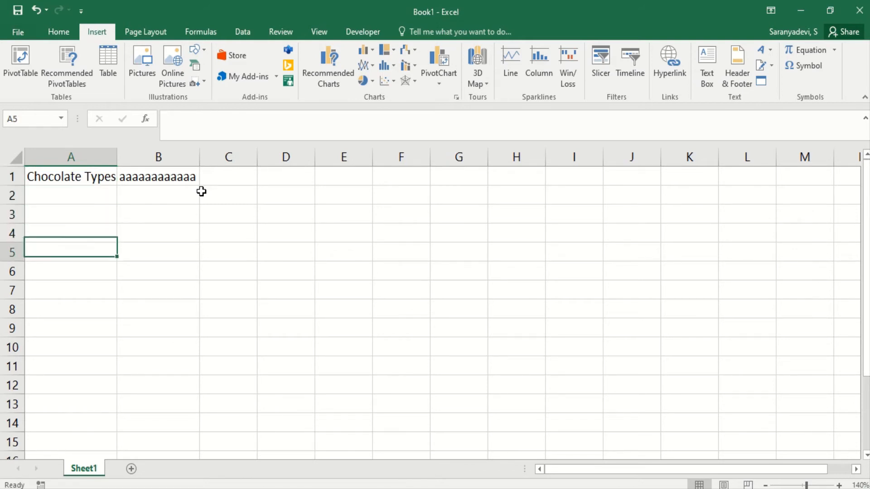
{"action": "key", "text": "Down"}
{"action": "key", "text": "Down"}
{"action": "key", "text": "Down"}
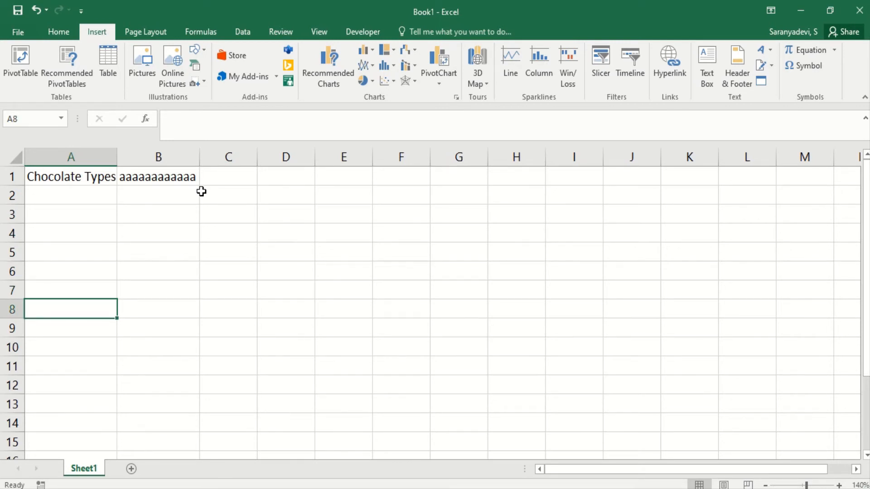
{"action": "key", "text": "Up"}
{"action": "key", "text": "Up"}
{"action": "key", "text": "Up"}
{"action": "key", "text": "Up"}
{"action": "key", "text": "Up"}
{"action": "key", "text": "Up"}
{"action": "key", "text": "Up"}
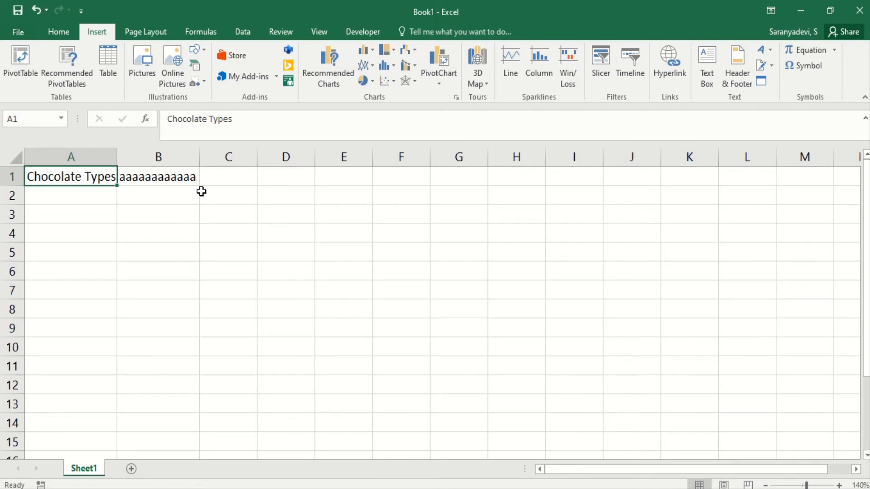
{"action": "key", "text": "Right"}
{"action": "key", "text": "Right"}
{"action": "key", "text": "Right"}
{"action": "key", "text": "Right"}
{"action": "key", "text": "Right"}
{"action": "key", "text": "Right"}
{"action": "key", "text": "Right"}
{"action": "key", "text": "Right"}
{"action": "key", "text": "Right"}
{"action": "key", "text": "Right"}
{"action": "key", "text": "Right"}
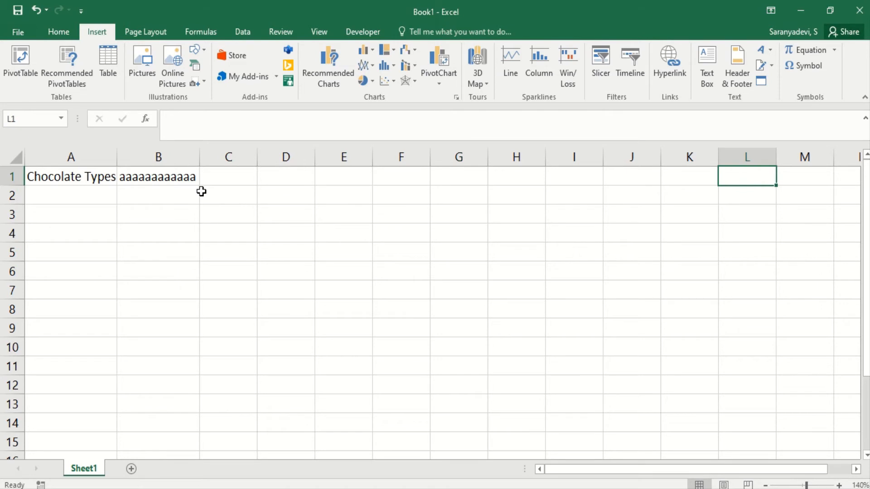
{"action": "key", "text": "Left"}
{"action": "key", "text": "Left"}
{"action": "key", "text": "Left"}
{"action": "key", "text": "Left"}
{"action": "key", "text": "Left"}
{"action": "key", "text": "Left"}
{"action": "key", "text": "Left"}
{"action": "key", "text": "Left"}
{"action": "key", "text": "Left"}
{"action": "key", "text": "Left"}
{"action": "key", "text": "Left"}
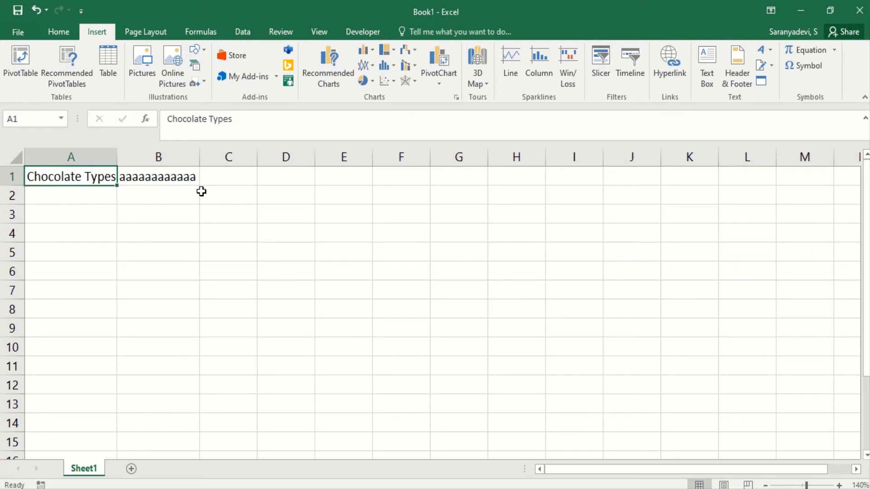
{"action": "key", "text": "Down"}
{"action": "key", "text": "Down"}
{"action": "key", "text": "Down"}
{"action": "key", "text": "Down"}
{"action": "key", "text": "Down"}
{"action": "key", "text": "Down"}
{"action": "key", "text": "Down"}
{"action": "key", "text": "Down"}
{"action": "key", "text": "Down"}
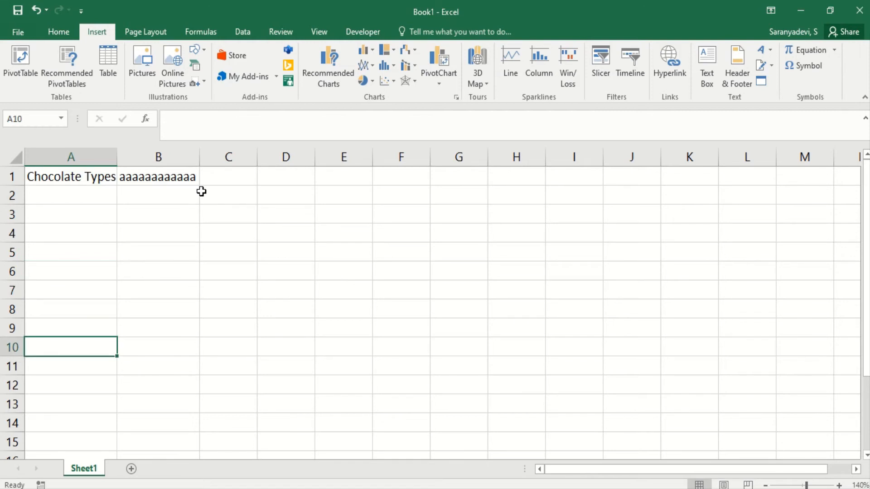
{"action": "key", "text": "Up"}
{"action": "key", "text": "Up"}
{"action": "key", "text": "Up"}
{"action": "key", "text": "Up"}
{"action": "key", "text": "Up"}
{"action": "key", "text": "Up"}
{"action": "key", "text": "Up"}
{"action": "key", "text": "Right"}
{"action": "key", "text": "Right"}
{"action": "key", "text": "Right"}
{"action": "key", "text": "Right"}
{"action": "key", "text": "Right"}
{"action": "key", "text": "Right"}
{"action": "key", "text": "Right"}
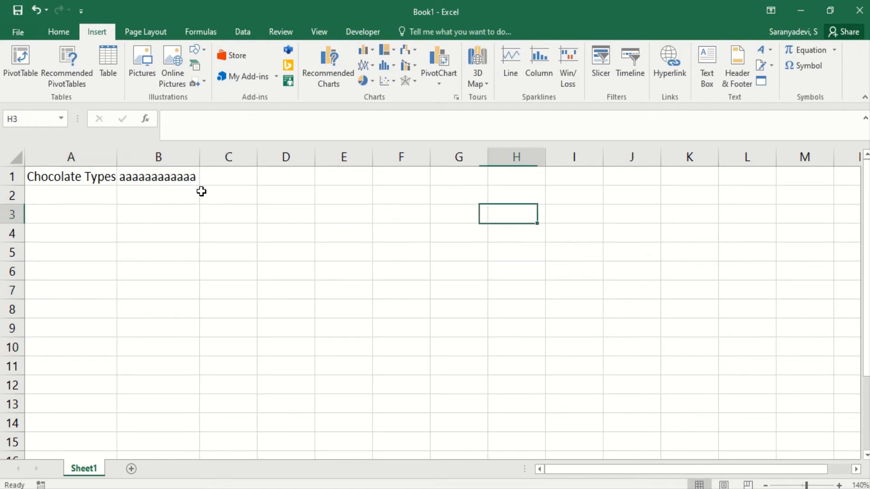
{"action": "key", "text": "Left"}
{"action": "key", "text": "Left"}
{"action": "key", "text": "Left"}
{"action": "key", "text": "Left"}
{"action": "key", "text": "Left"}
{"action": "key", "text": "Left"}
{"action": "key", "text": "Left"}
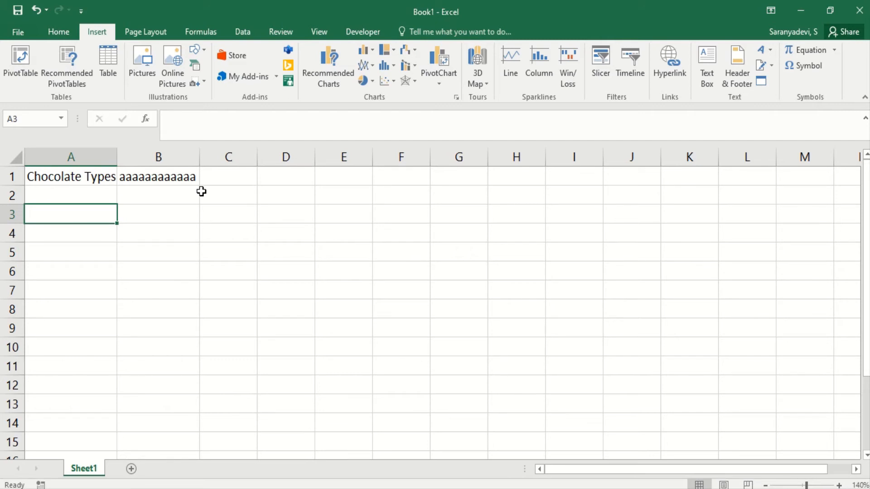
Undo the text entered in cell B1.
{"action": "key", "text": "ctrl+z"}
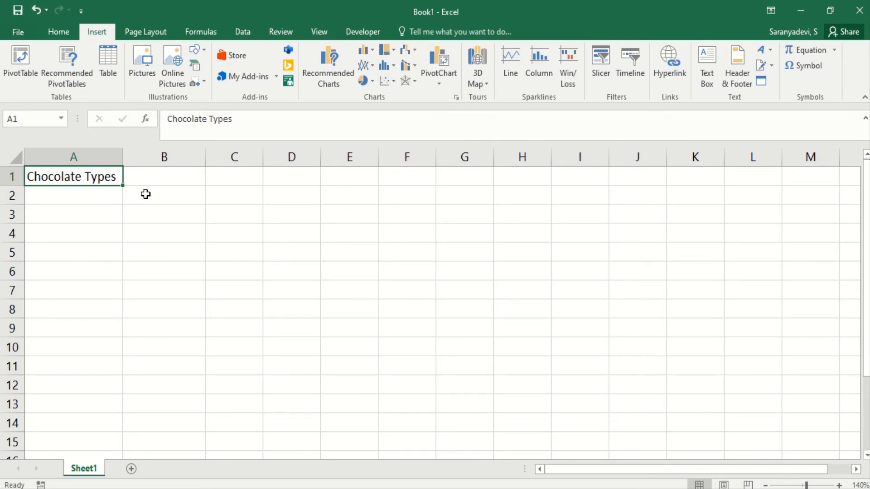
Enter the headings Milk in cell B1 and Dark in cell C1.
{"action": "key", "text": "Tab"}
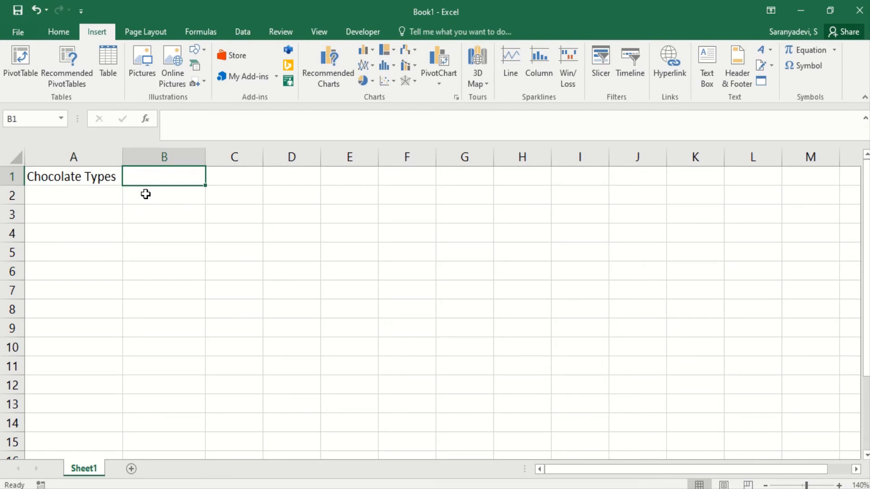
{"action": "type", "text": "Milk"}
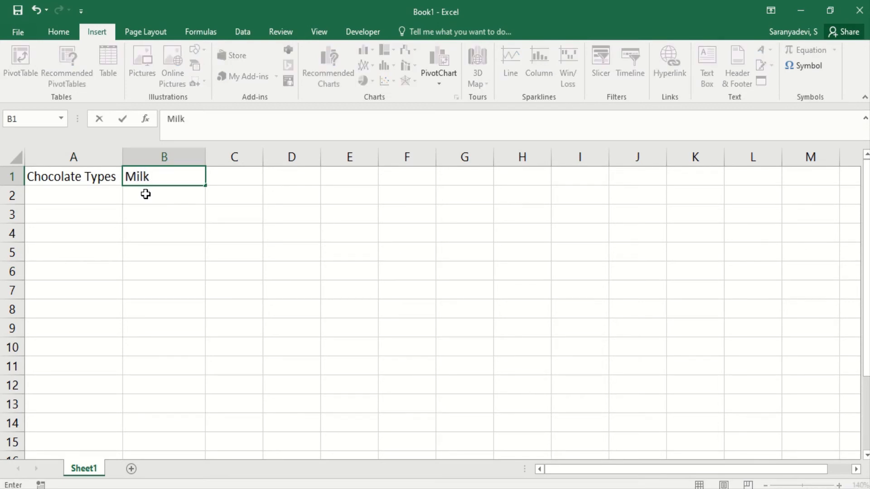
{"action": "key", "text": "Tab"}
{"action": "type", "text": "Dark"}
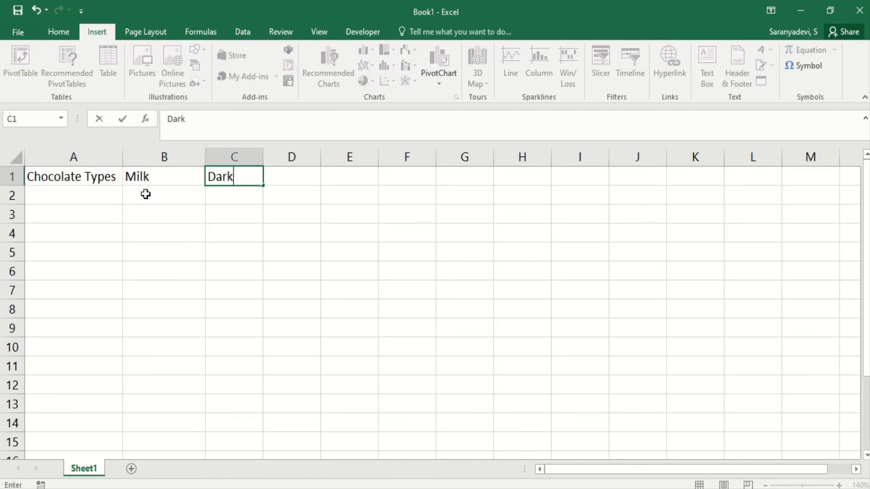
{"action": "key", "text": "Return"}
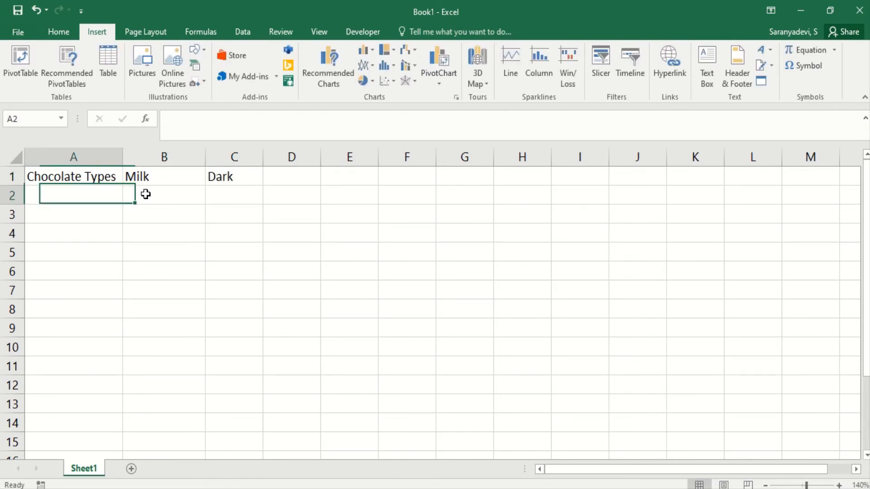
Enter Animal Types in cell A2 and the category labels Domesic and Wild in the next cells of row 2.
{"action": "type", "text": "Animal T"}
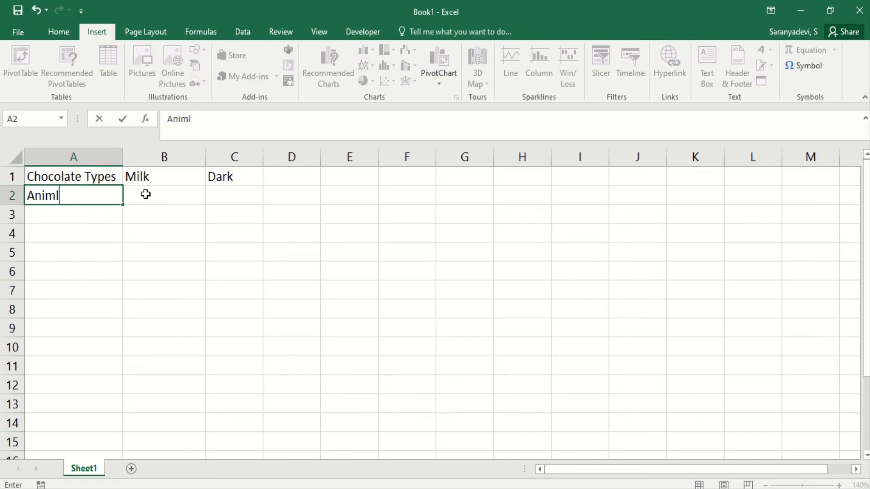
{"action": "type", "text": "ypes"}
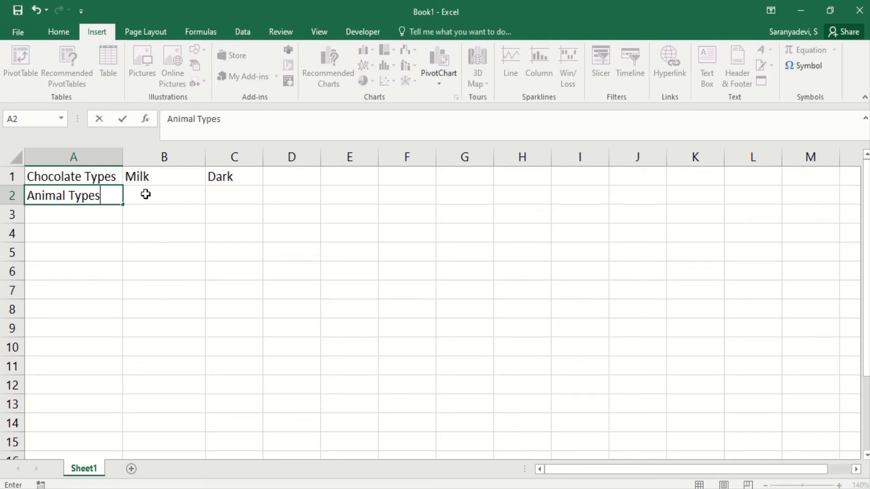
{"action": "key", "text": "Tab"}
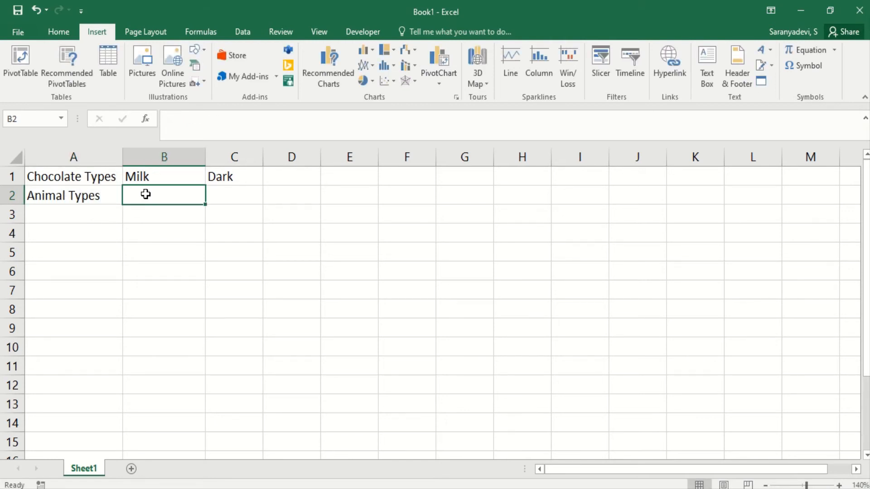
{"action": "type", "text": "Domes"}
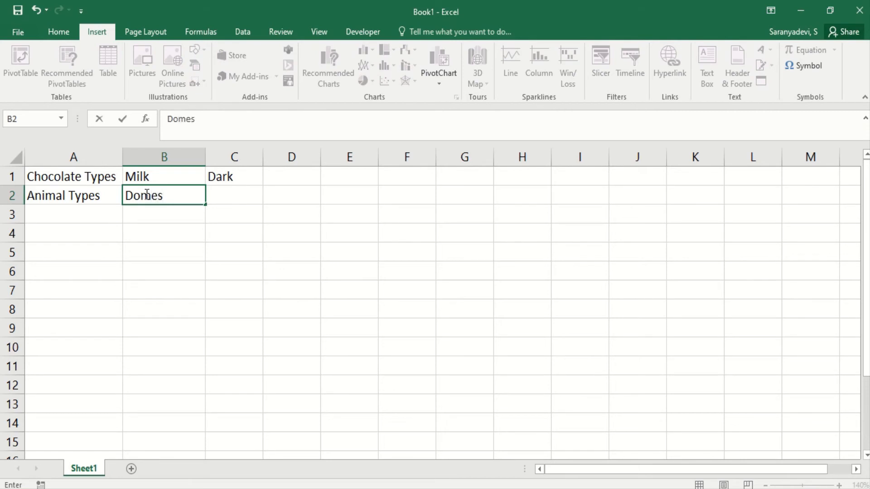
{"action": "type", "text": "ic"}
{"action": "key", "text": "Tab"}
{"action": "type", "text": "Wilk"}
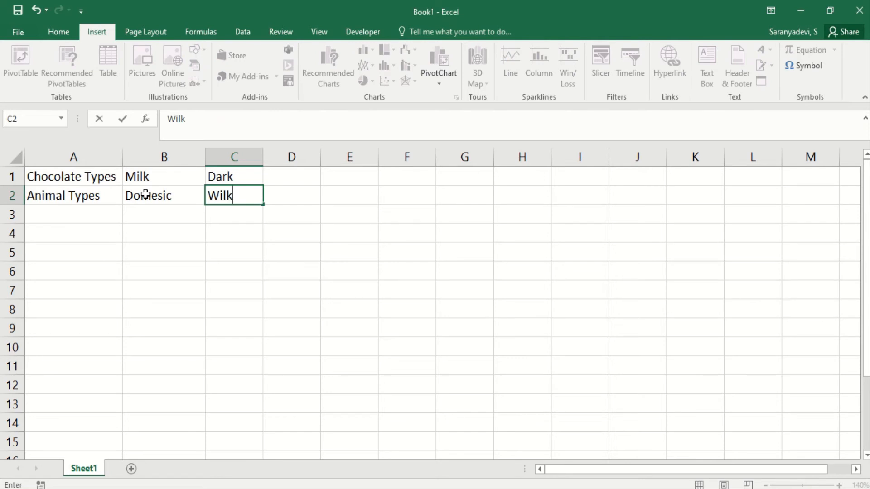
{"action": "key", "text": "BackSpace"}
{"action": "type", "text": "d"}
{"action": "key", "text": "Return"}
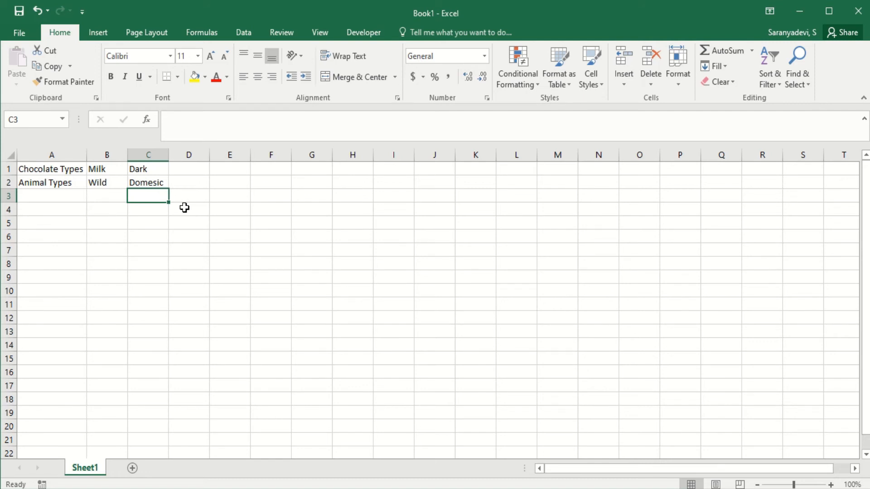
Correct the entry in cell C2 so it reads Domestic.
{"action": "left_click", "coordinate": [150, 183]}
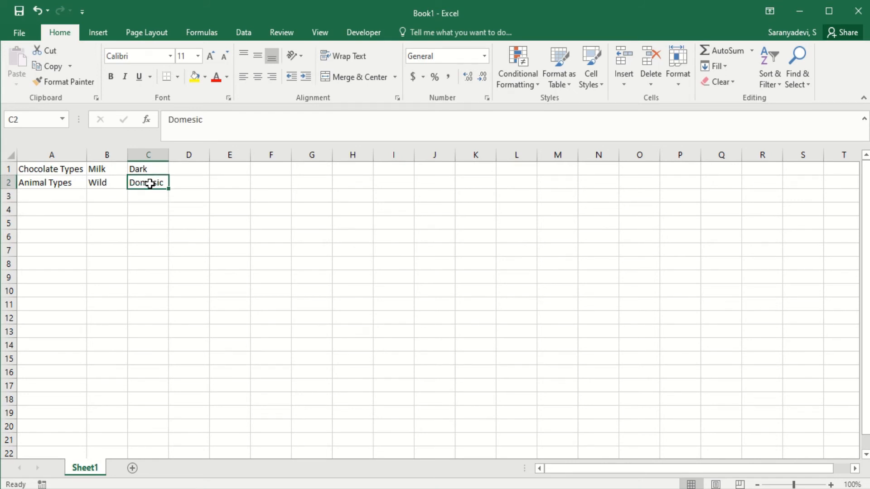
{"action": "type", "text": "D"}
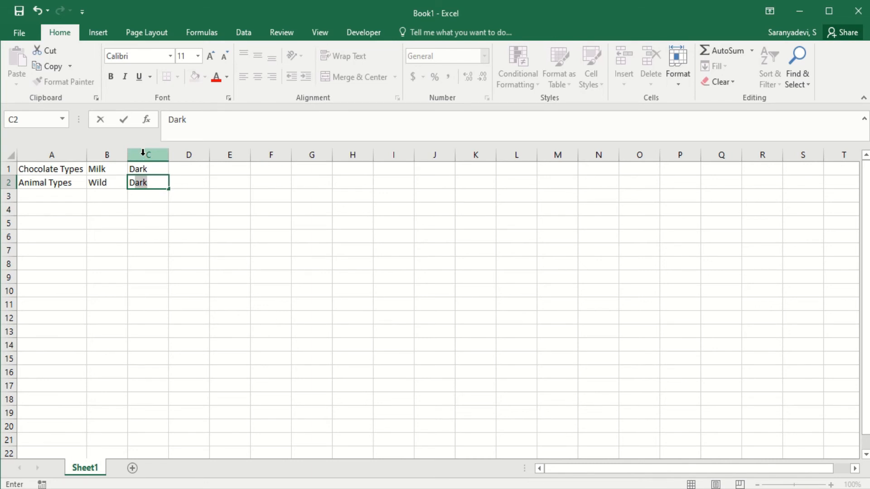
{"action": "type", "text": "omesic"}
{"action": "left_click", "coordinate": [146, 183]}
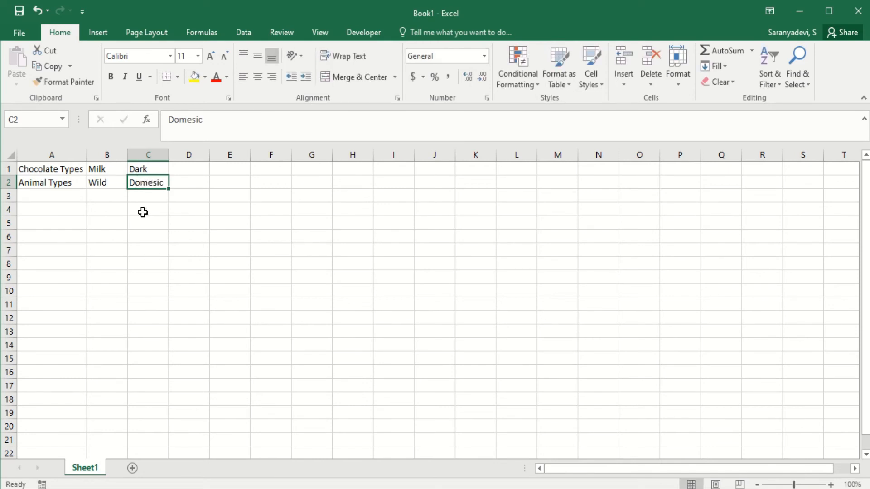
{"action": "double_click", "coordinate": [147, 184]}
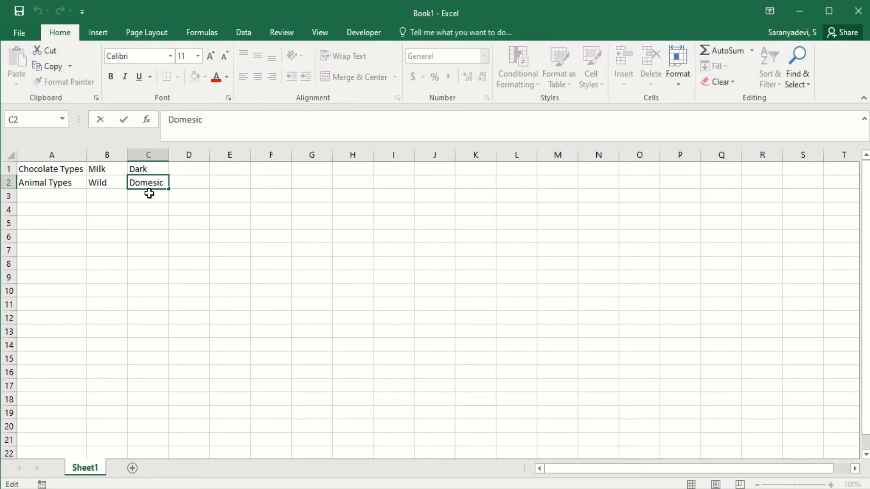
{"action": "key", "text": "Right"}
{"action": "key", "text": "Right"}
{"action": "type", "text": "t"}
{"action": "key", "text": "Return"}
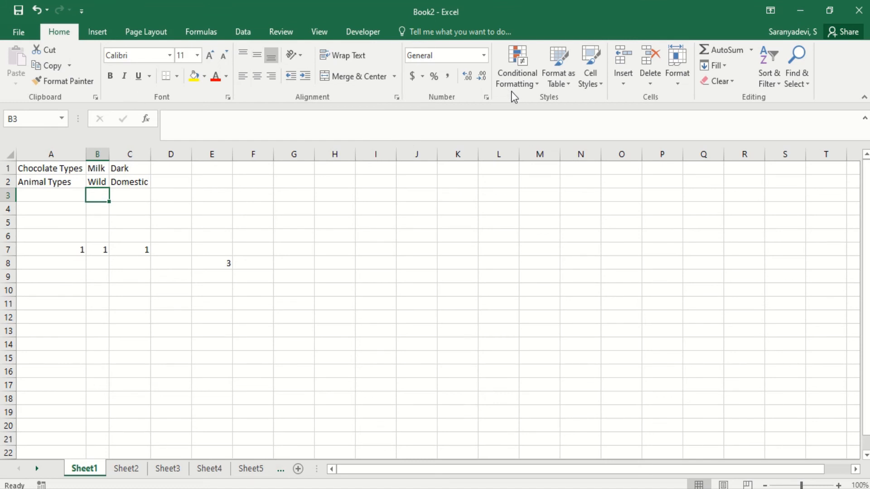
Collapse the ribbon and then expand it again so it stays open.
{"action": "left_click", "coordinate": [863, 100]}
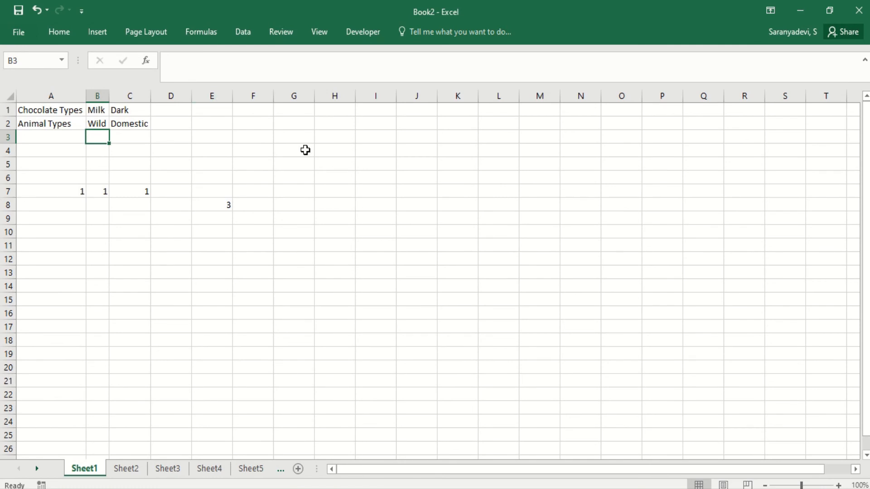
{"action": "double_click", "coordinate": [58, 31]}
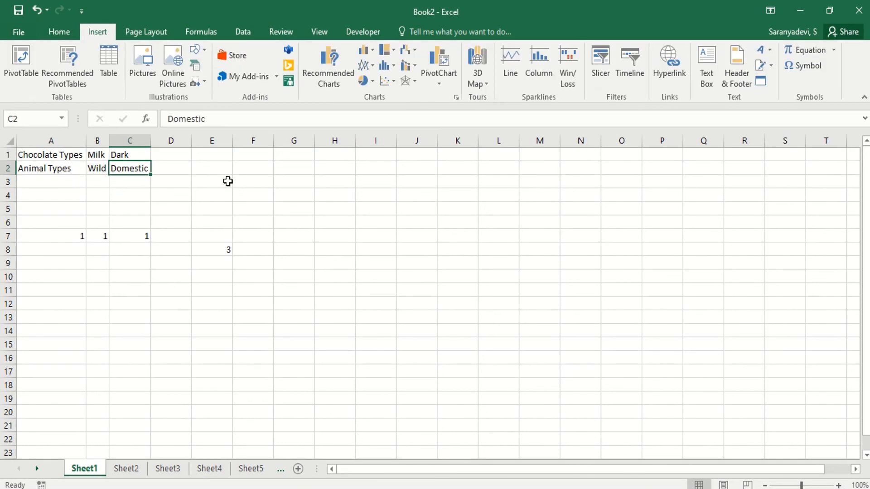
{"action": "double_click", "coordinate": [105, 31]}
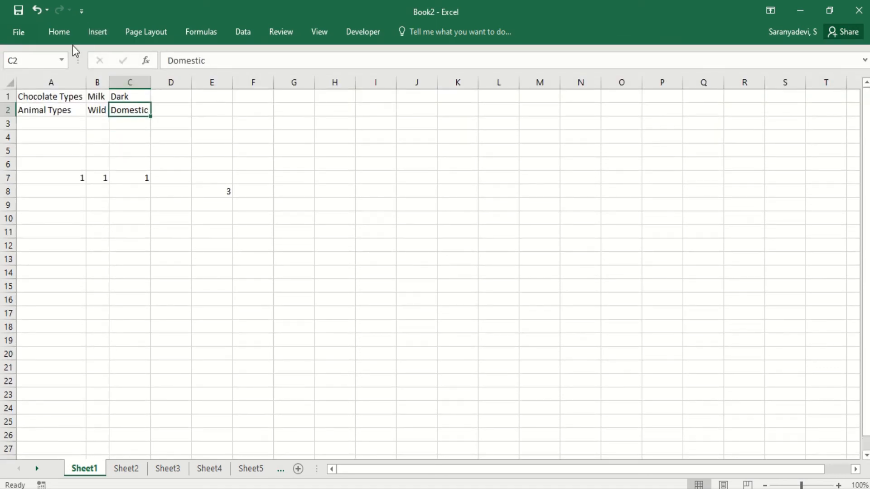
{"action": "double_click", "coordinate": [97, 32]}
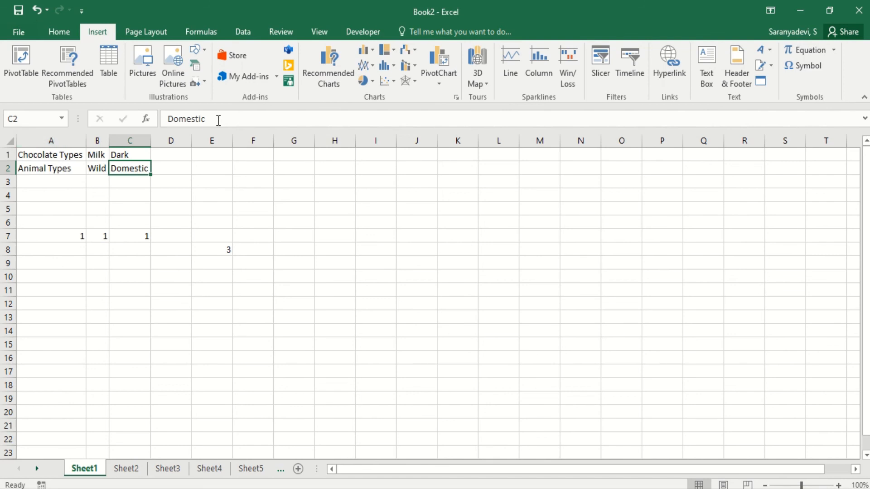
Select cell E8 and expand, then collapse, the formula bar to view its formula.
{"action": "left_click", "coordinate": [217, 250]}
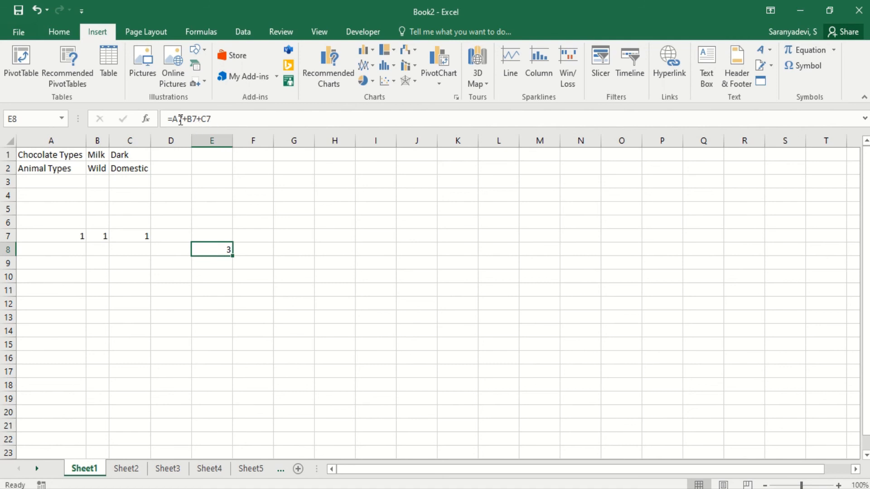
{"action": "left_click", "coordinate": [864, 119]}
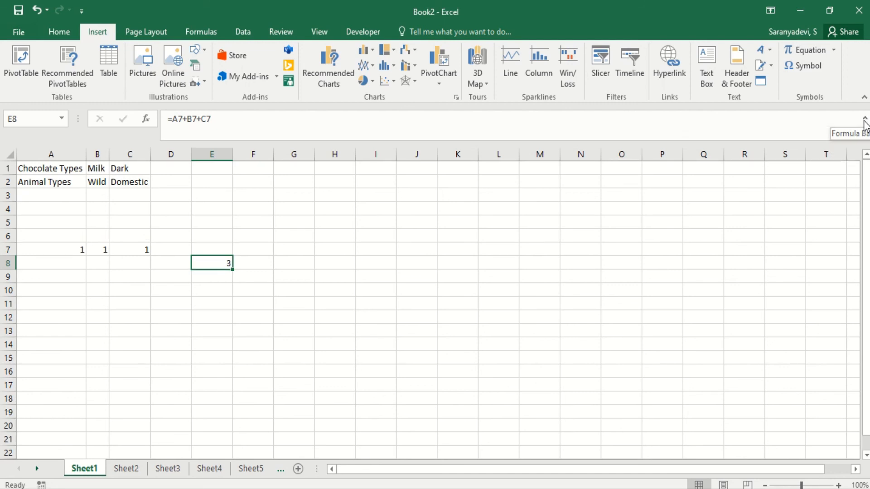
{"action": "left_click", "coordinate": [864, 119]}
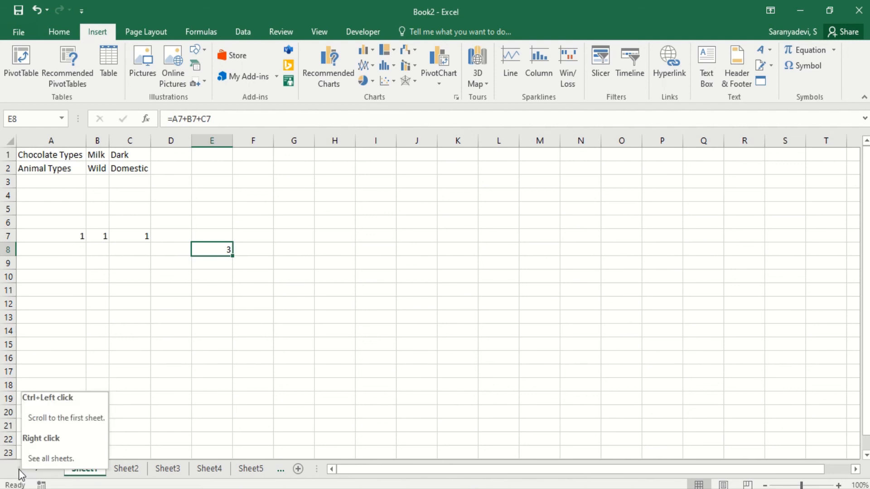
Scroll the sheet tabs forward and back to reveal the hidden tabs.
{"action": "left_click", "coordinate": [35, 470]}
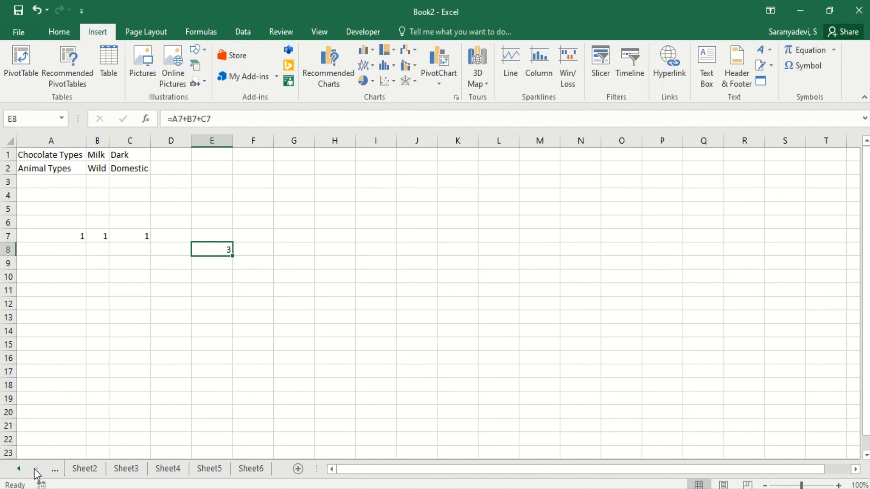
{"action": "left_click", "coordinate": [248, 468]}
{"action": "left_click", "coordinate": [19, 471]}
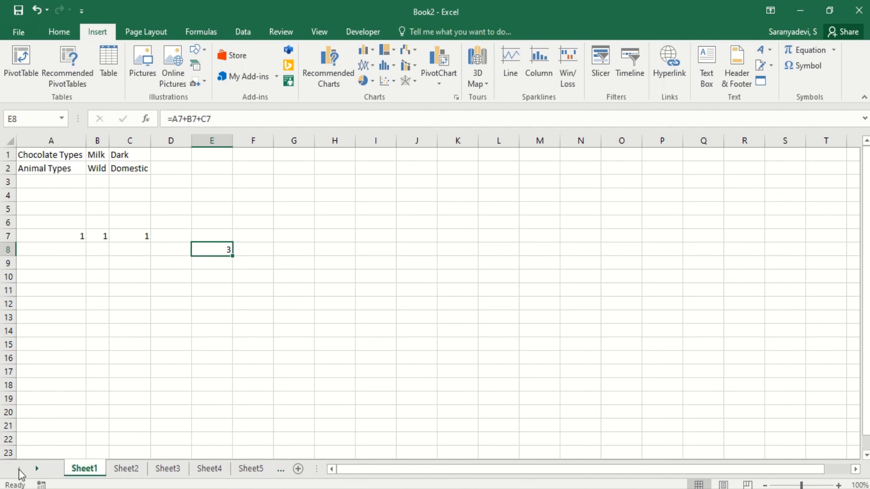
Rename Sheet1 as General.
{"action": "right_click", "coordinate": [93, 476]}
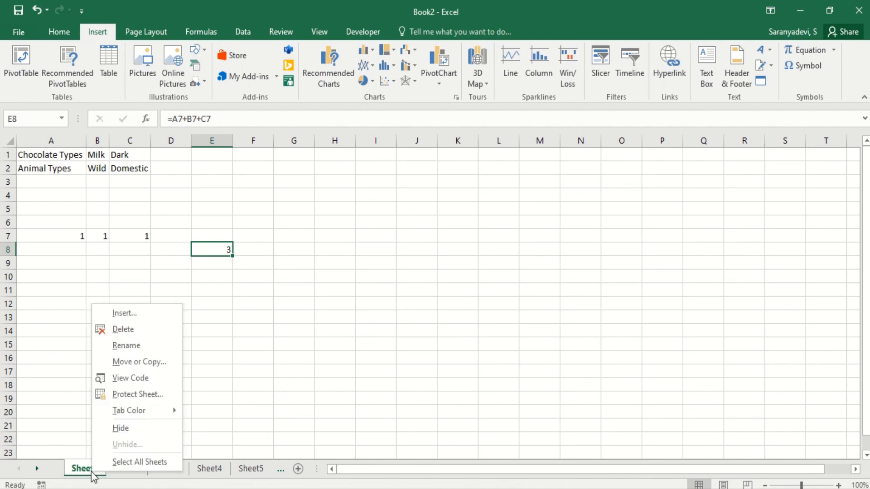
{"action": "left_click", "coordinate": [134, 344]}
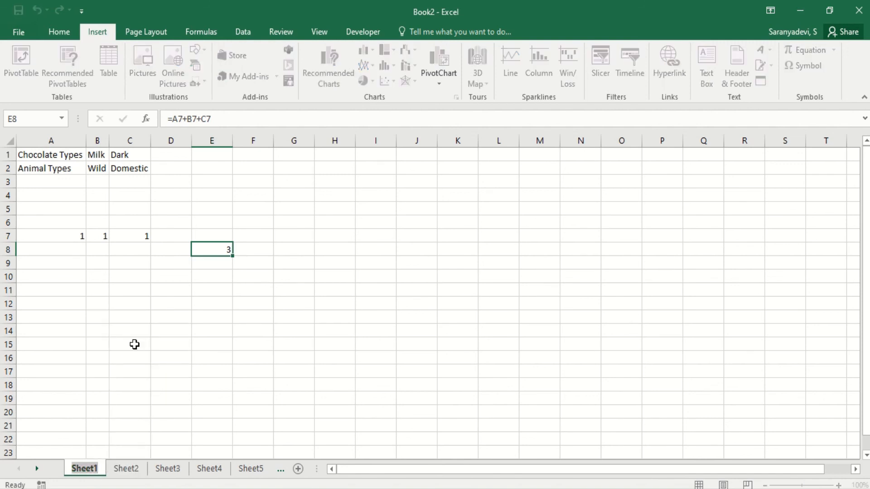
{"action": "type", "text": "Genera"}
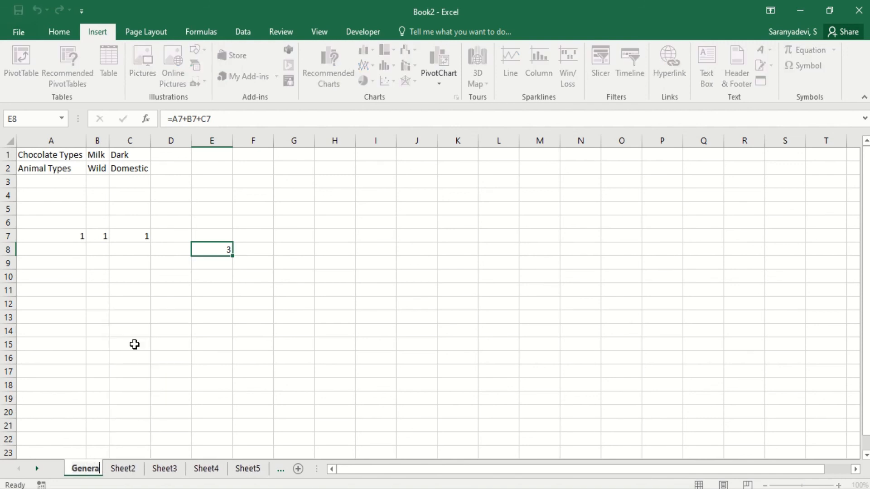
{"action": "type", "text": "l"}
{"action": "key", "text": "Return"}
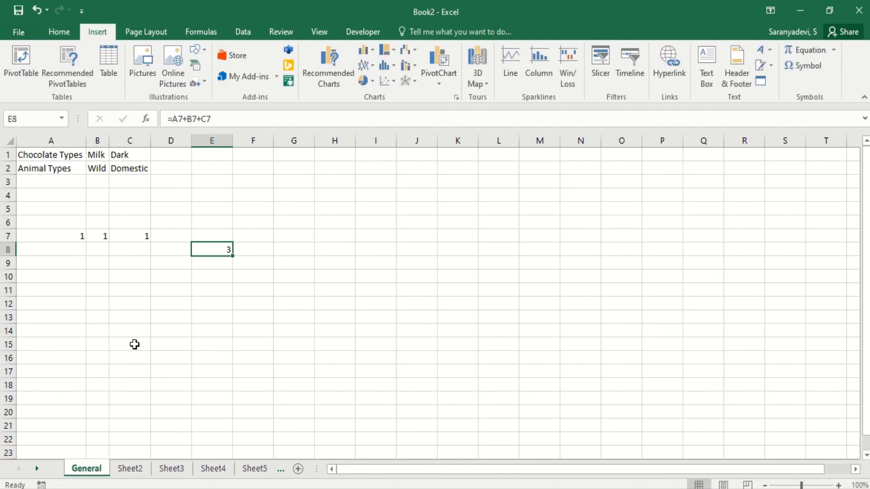
Rename Sheet2 as Aaaaa.
{"action": "right_click", "coordinate": [131, 471]}
{"action": "left_click", "coordinate": [171, 340]}
{"action": "type", "text": "A"}
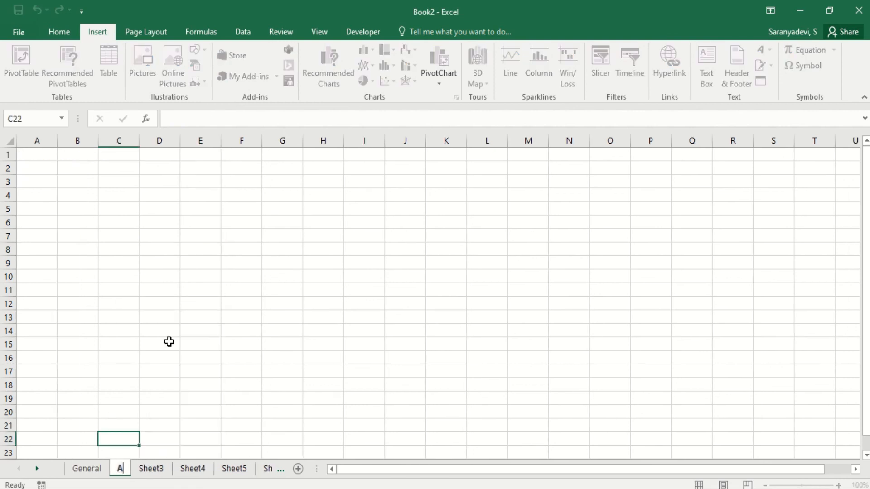
{"action": "type", "text": "aaaa"}
{"action": "key", "text": "Return"}
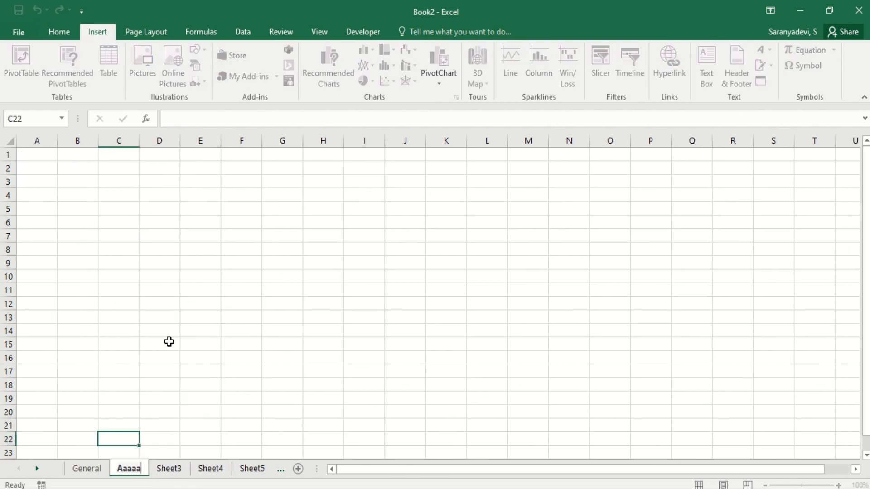
Open the list of all sheets and activate the General sheet.
{"action": "left_click", "coordinate": [114, 417]}
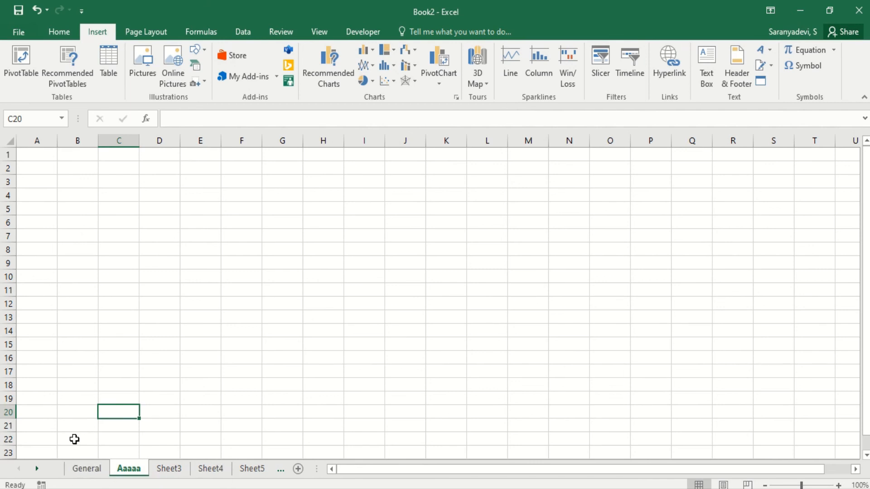
{"action": "right_click", "coordinate": [36, 473]}
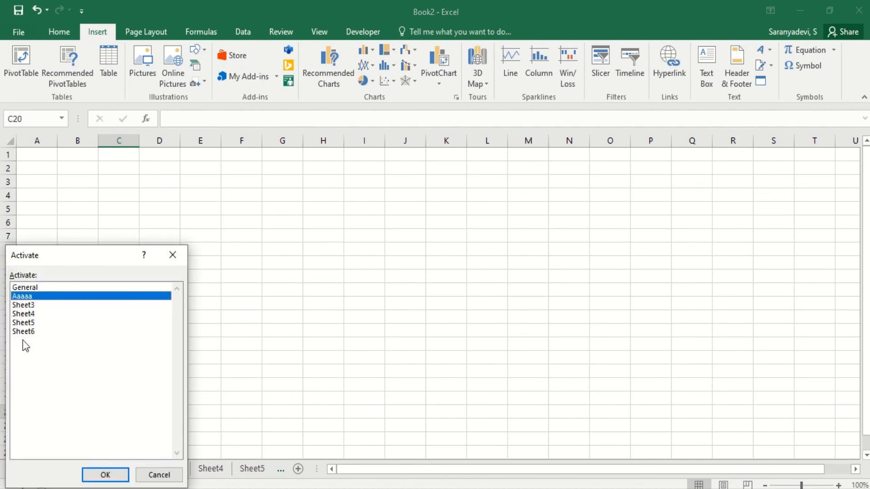
{"action": "left_click", "coordinate": [110, 473]}
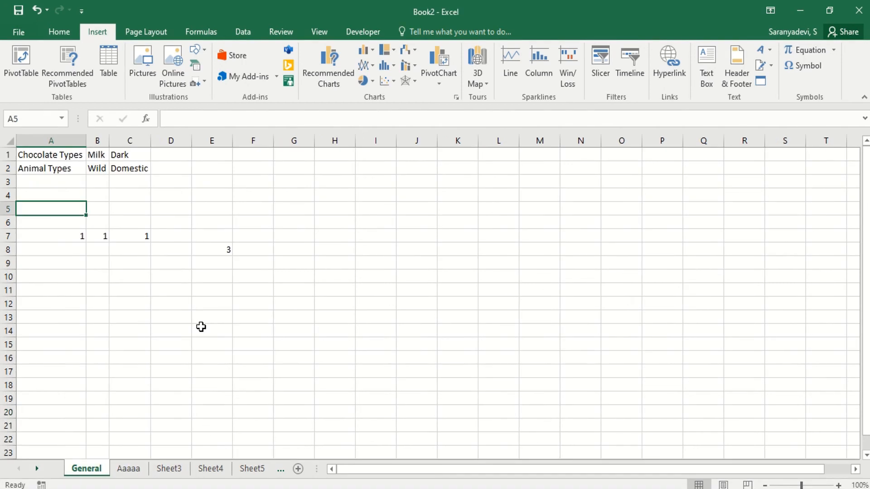